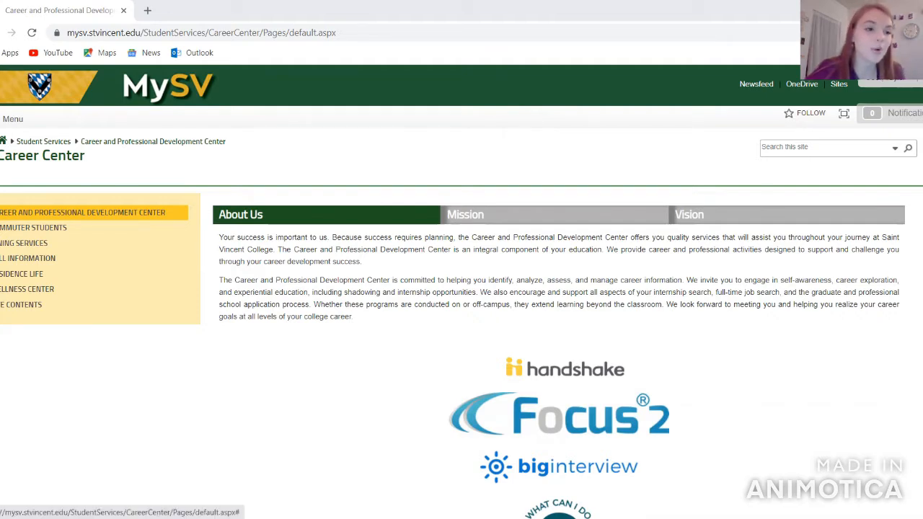
- Open the Career and Professional Development Center page under Student Services and launch Handshake from it
{"action": "left_click", "coordinate": [3, 119]}
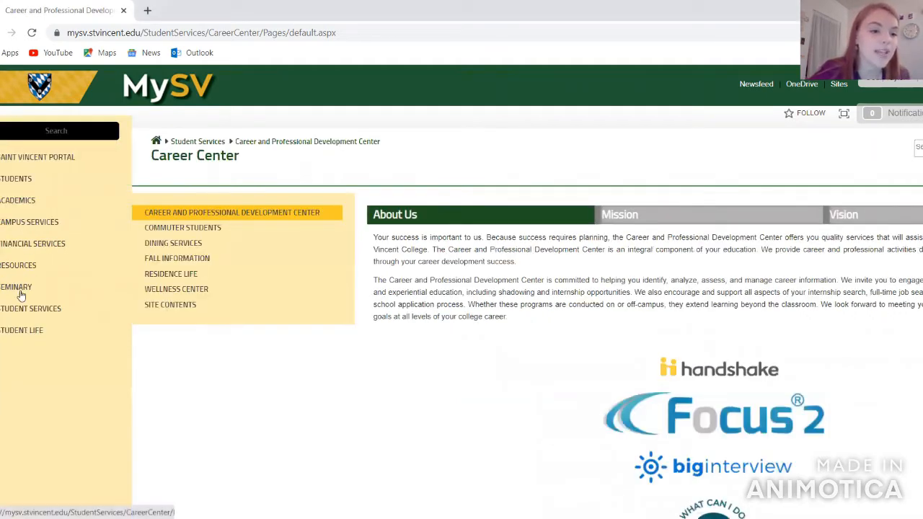
{"action": "mouse_move", "coordinate": [24, 308]}
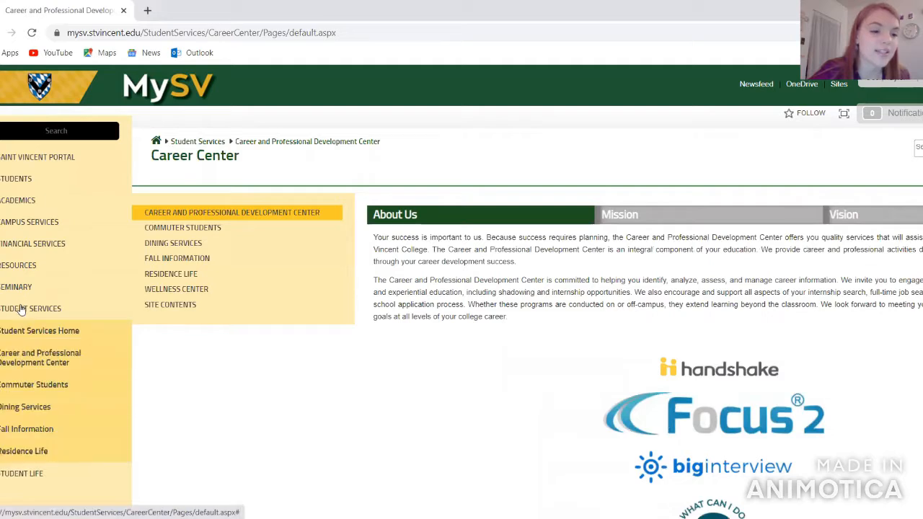
{"action": "left_click", "coordinate": [60, 363]}
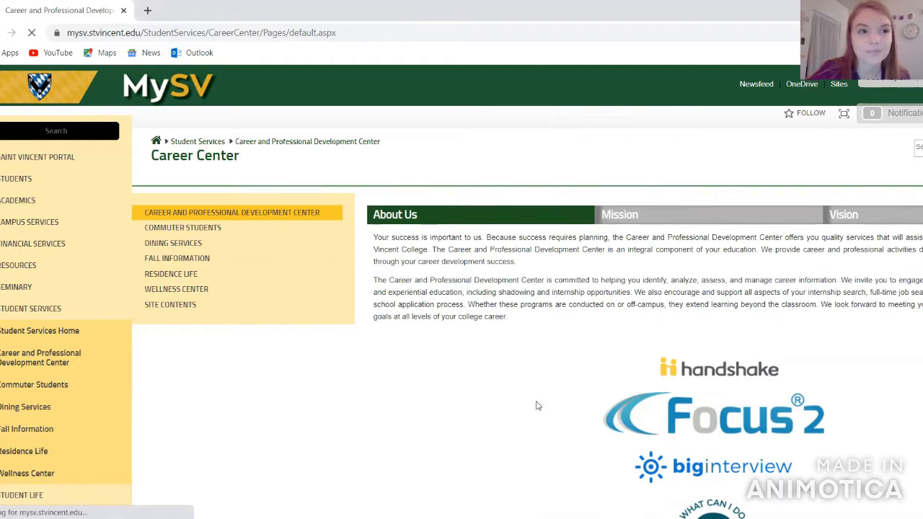
{"action": "left_click", "coordinate": [749, 376]}
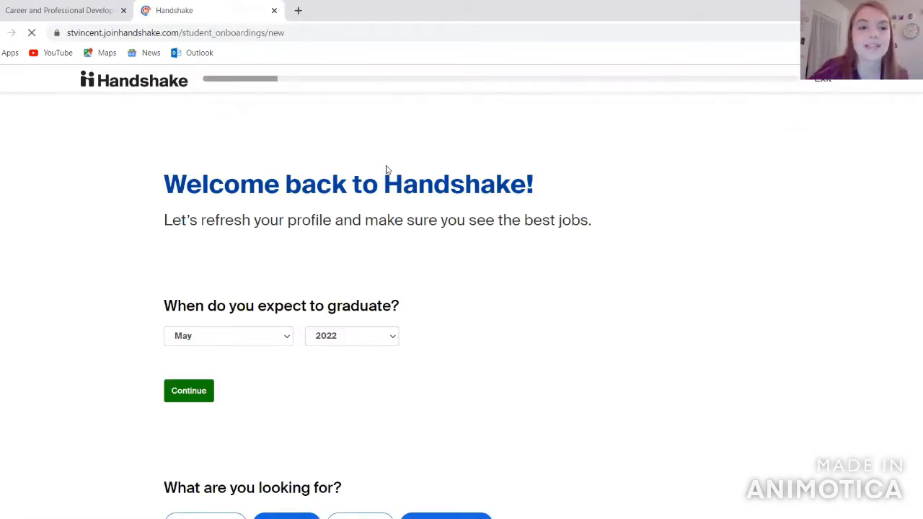
- Review the profile answers for expected graduation date, kinds of work wanted and job roles
{"action": "scroll", "coordinate": [507, 345], "scroll_direction": "down", "scroll_amount": 1}
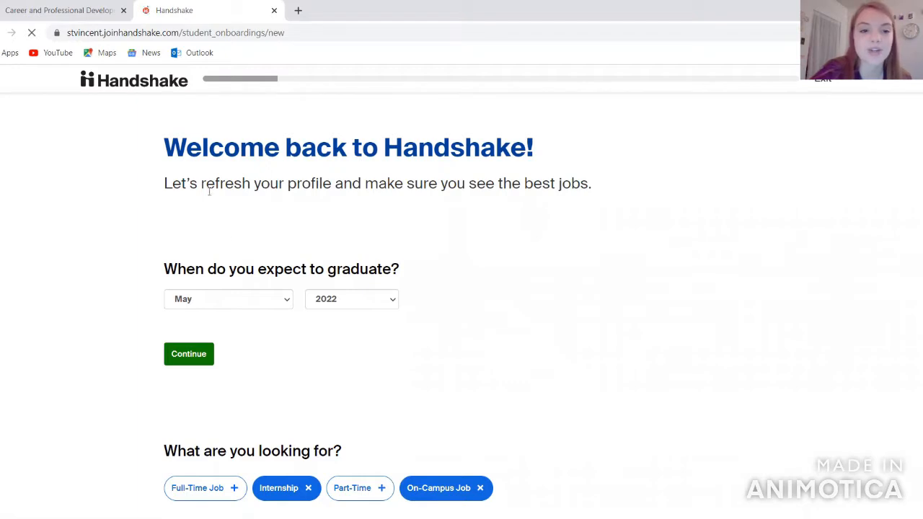
{"action": "scroll", "coordinate": [497, 334], "scroll_direction": "down", "scroll_amount": 2}
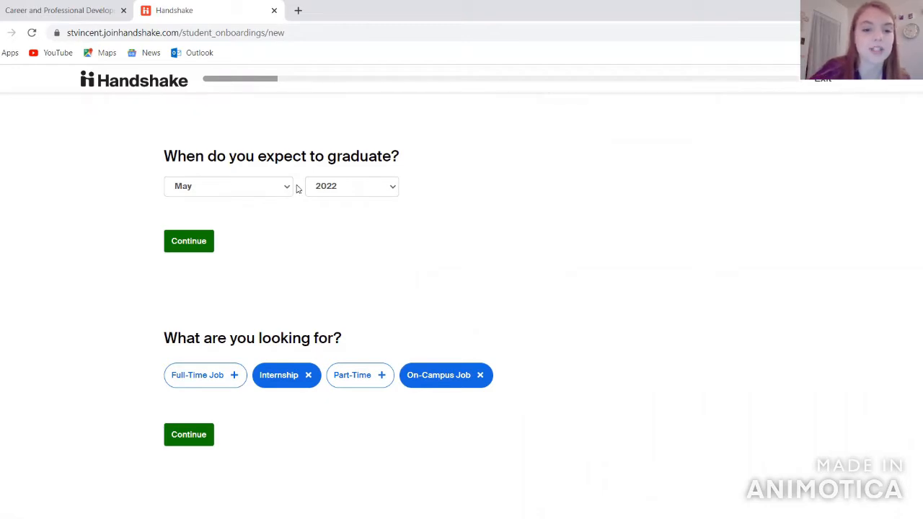
{"action": "scroll", "coordinate": [585, 310], "scroll_direction": "down", "scroll_amount": 3}
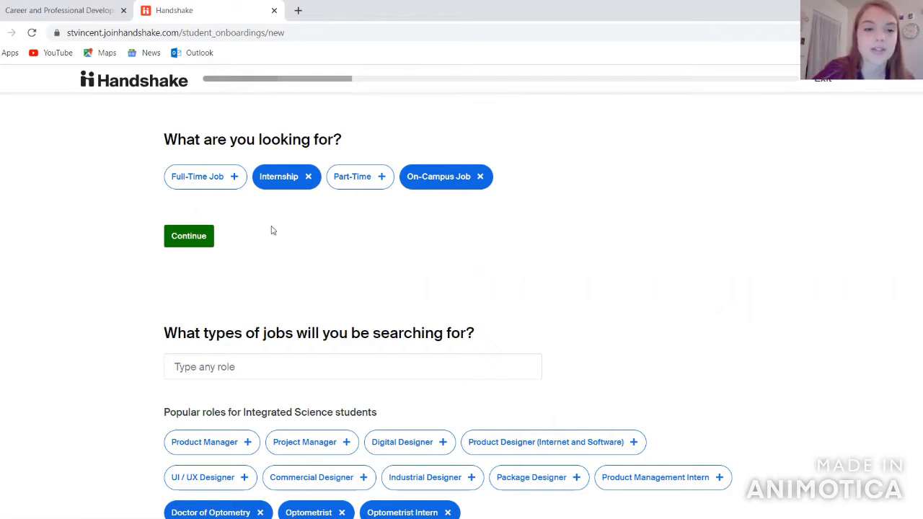
{"action": "scroll", "coordinate": [541, 303], "scroll_direction": "down", "scroll_amount": 3}
{"action": "scroll", "coordinate": [543, 299], "scroll_direction": "down", "scroll_amount": 1}
{"action": "scroll", "coordinate": [543, 299], "scroll_direction": "up", "scroll_amount": 1}
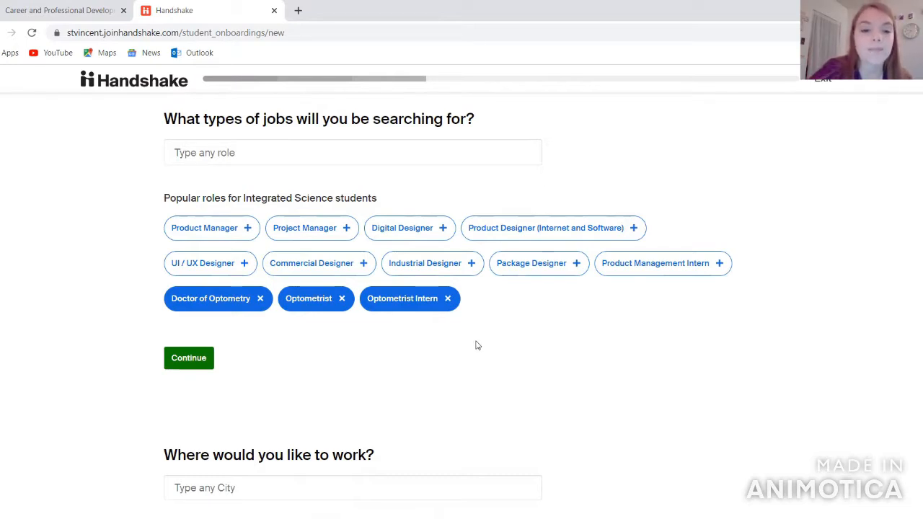
{"action": "scroll", "coordinate": [474, 342], "scroll_direction": "down", "scroll_amount": 1}
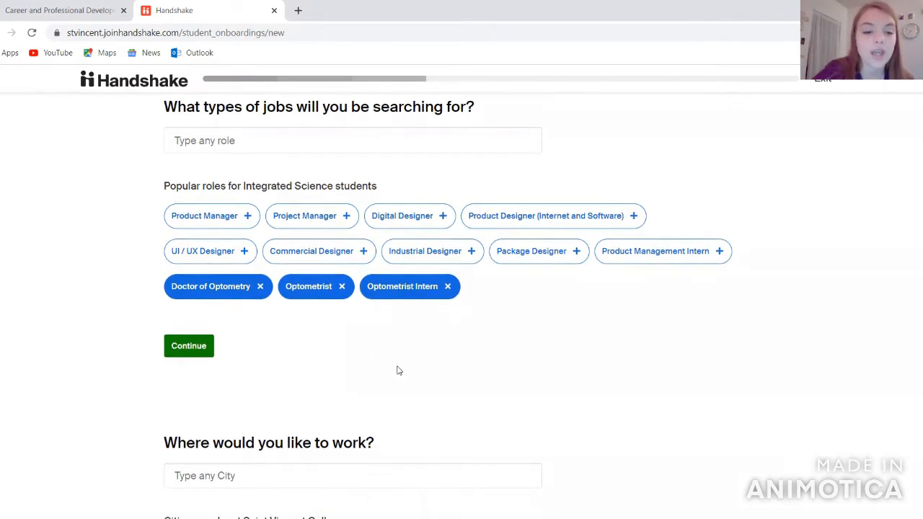
- Select Philadelphia, PA, New York, NY and Washington, DC as preferred cities to work in
{"action": "scroll", "coordinate": [397, 371], "scroll_direction": "down", "scroll_amount": 2}
{"action": "scroll", "coordinate": [398, 371], "scroll_direction": "down", "scroll_amount": 2}
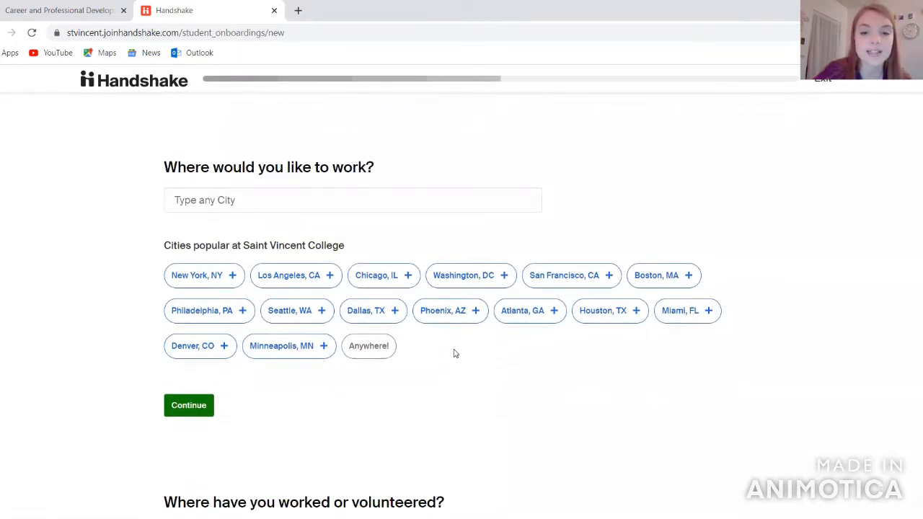
{"action": "left_click", "coordinate": [243, 311]}
{"action": "left_click", "coordinate": [226, 278]}
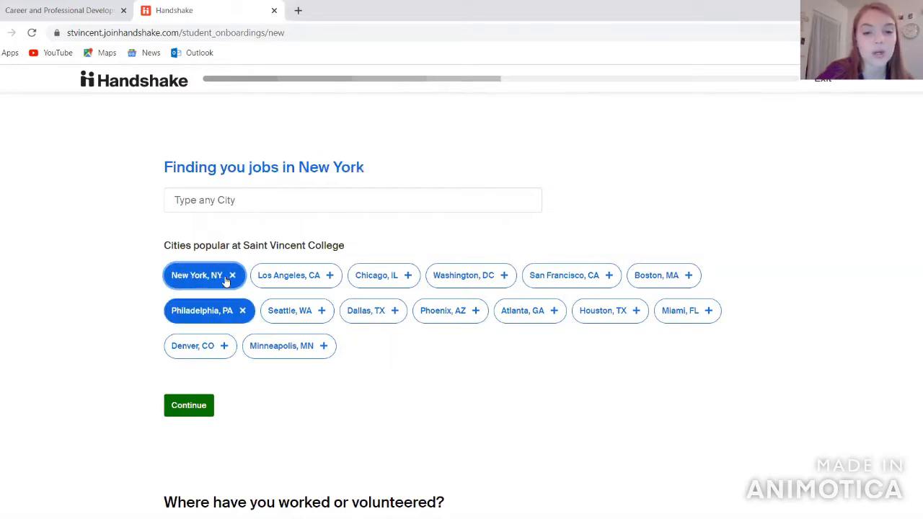
{"action": "left_click", "coordinate": [480, 279]}
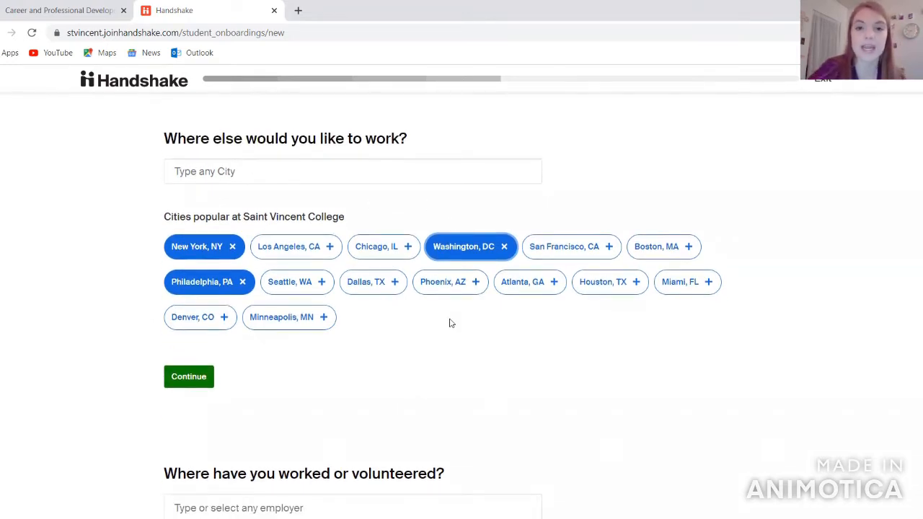
- Review the work and volunteer experience question and activate its employer search field
{"action": "scroll", "coordinate": [452, 320], "scroll_direction": "down", "scroll_amount": 1}
{"action": "scroll", "coordinate": [451, 318], "scroll_direction": "down", "scroll_amount": 5}
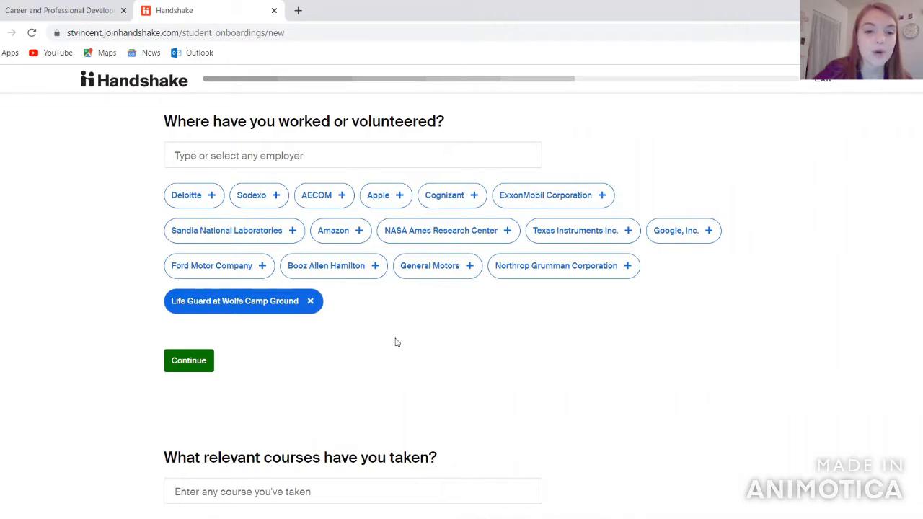
{"action": "left_click", "coordinate": [275, 157]}
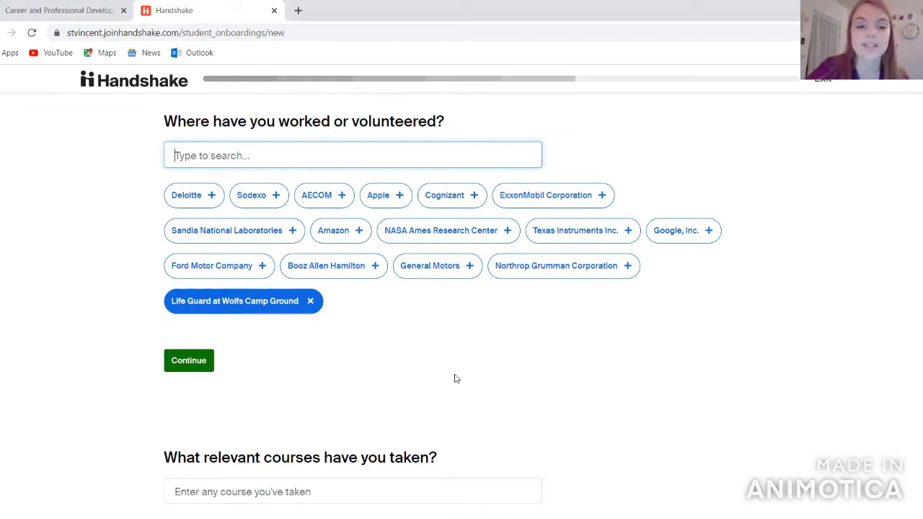
- Search the relevant courses for "organic chemistry" and add Organic Chemistry I
{"action": "scroll", "coordinate": [455, 379], "scroll_direction": "down", "scroll_amount": 4}
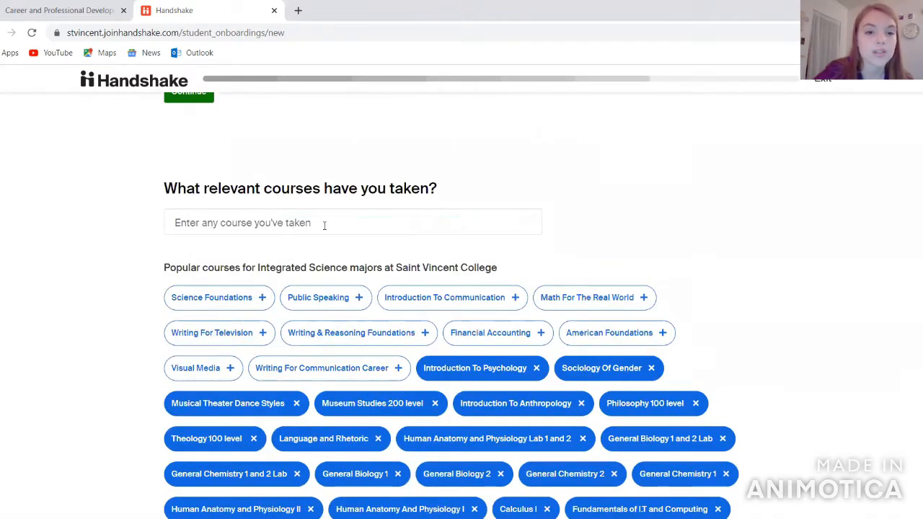
{"action": "scroll", "coordinate": [729, 315], "scroll_direction": "down", "scroll_amount": 1}
{"action": "scroll", "coordinate": [723, 313], "scroll_direction": "down", "scroll_amount": 1}
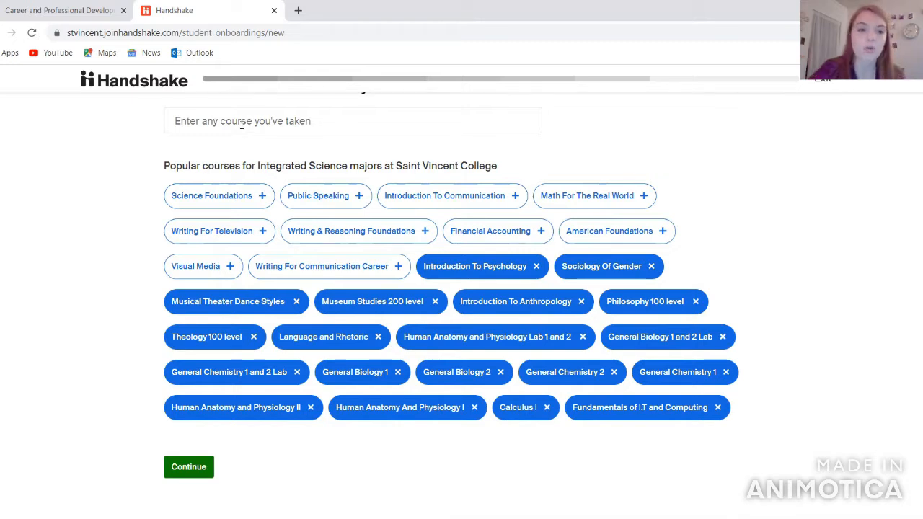
{"action": "left_click", "coordinate": [242, 122]}
{"action": "type", "text": "or"}
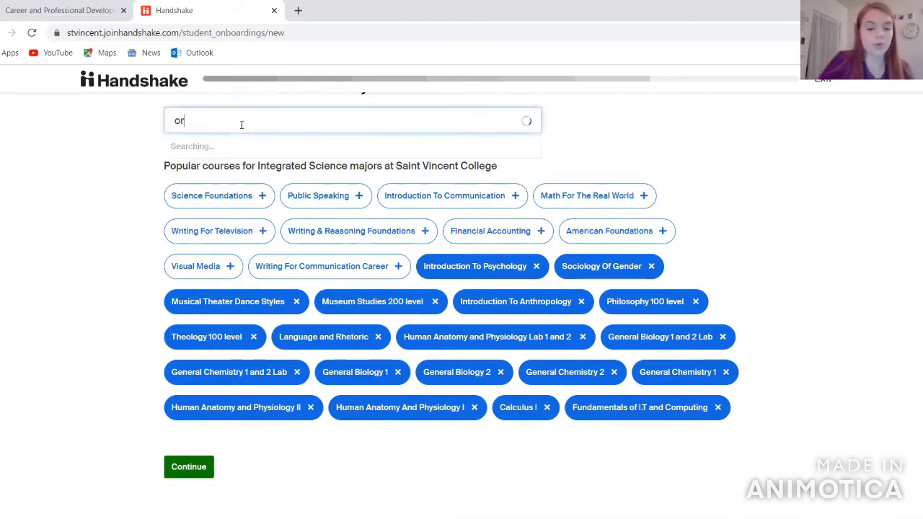
{"action": "type", "text": "ganic ch"}
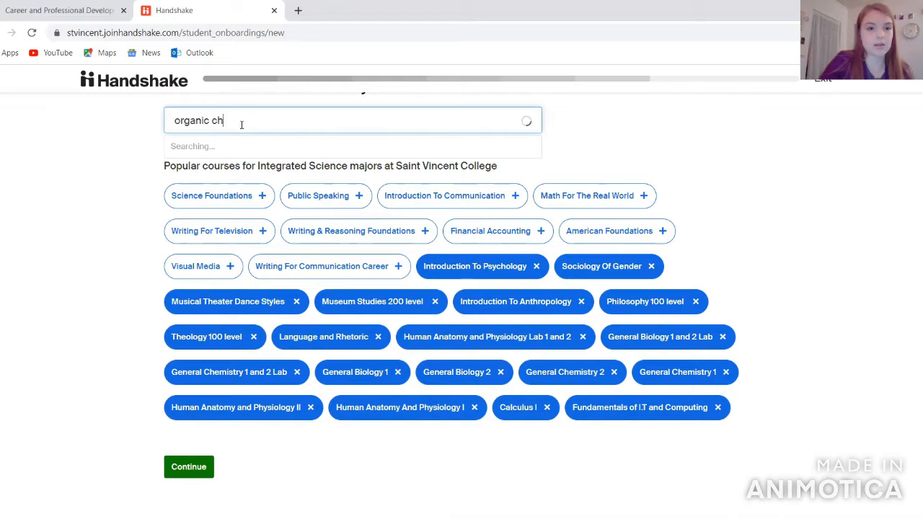
{"action": "type", "text": "emistry"}
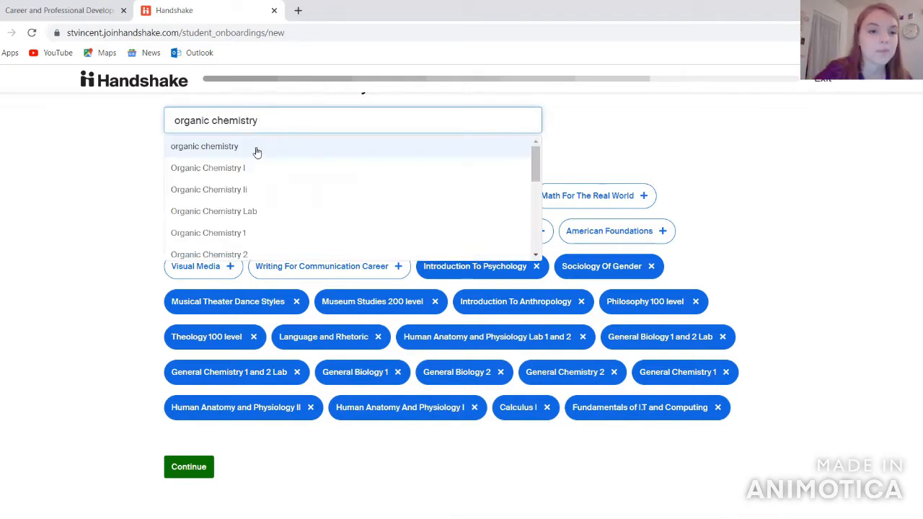
{"action": "left_click", "coordinate": [254, 170]}
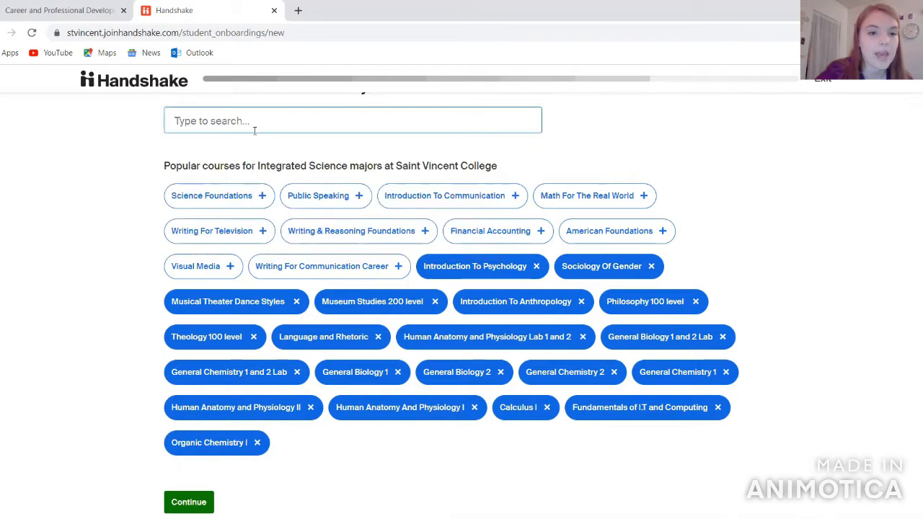
- Find and add Organic Chemistry Lab to the relevant courses, and continue to the skills question
{"action": "type", "text": "orga"}
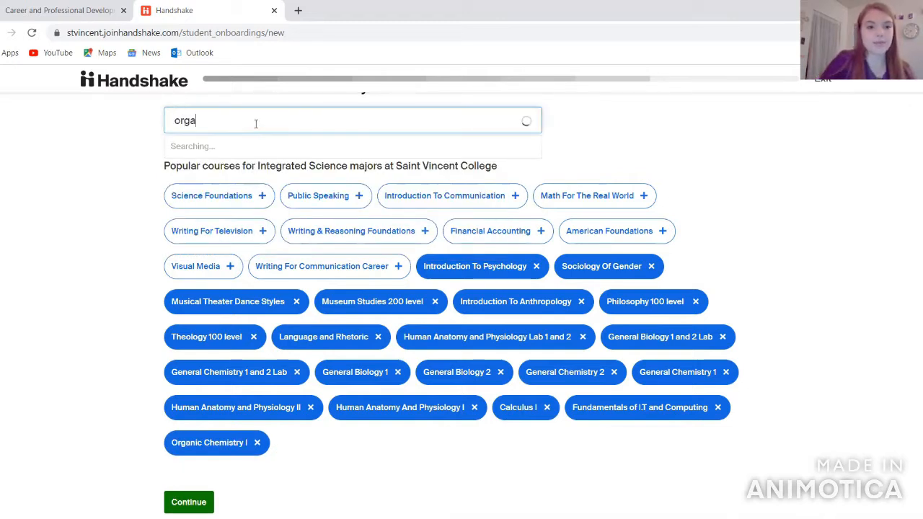
{"action": "type", "text": "nic chemistry lab"}
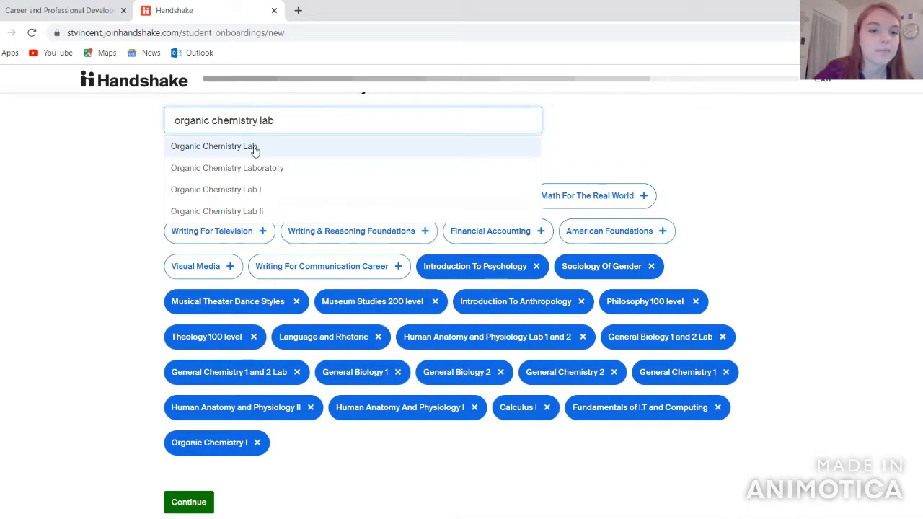
{"action": "left_click", "coordinate": [257, 151]}
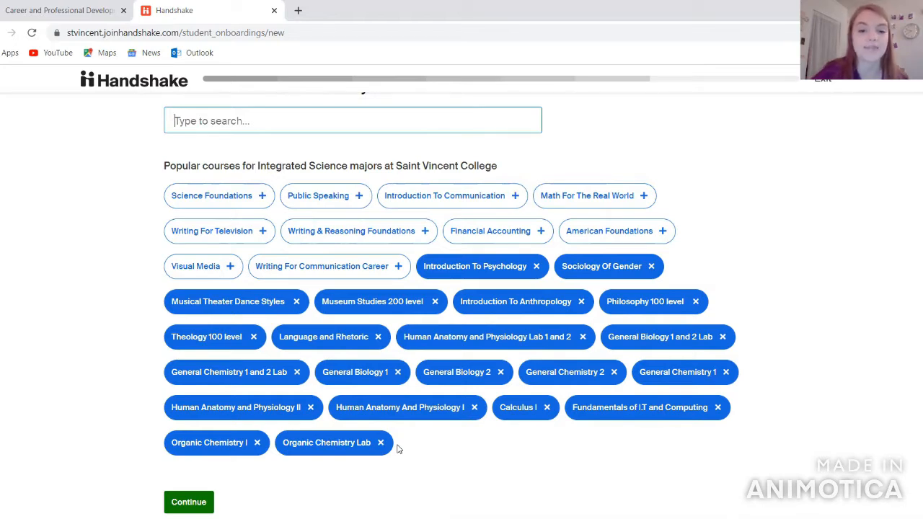
{"action": "scroll", "coordinate": [470, 470], "scroll_direction": "down", "scroll_amount": 1}
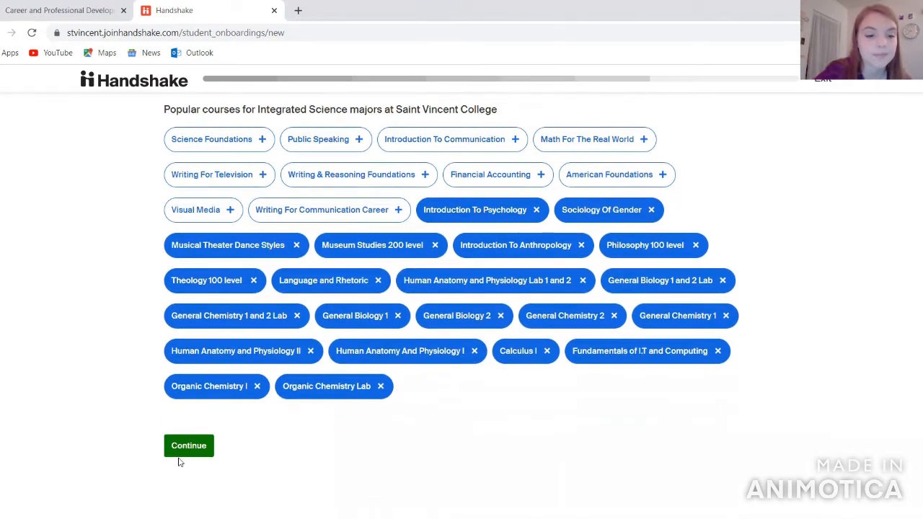
{"action": "left_click", "coordinate": [188, 447]}
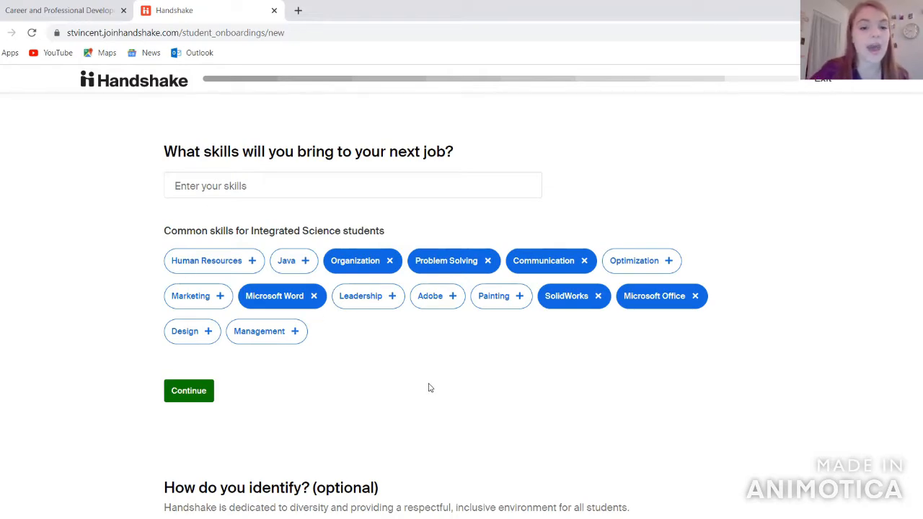
- Examine the skills and optional identity questions, and recheck all earlier answers back to the graduation date
{"action": "scroll", "coordinate": [429, 388], "scroll_direction": "down", "scroll_amount": 2}
{"action": "scroll", "coordinate": [428, 388], "scroll_direction": "up", "scroll_amount": 2}
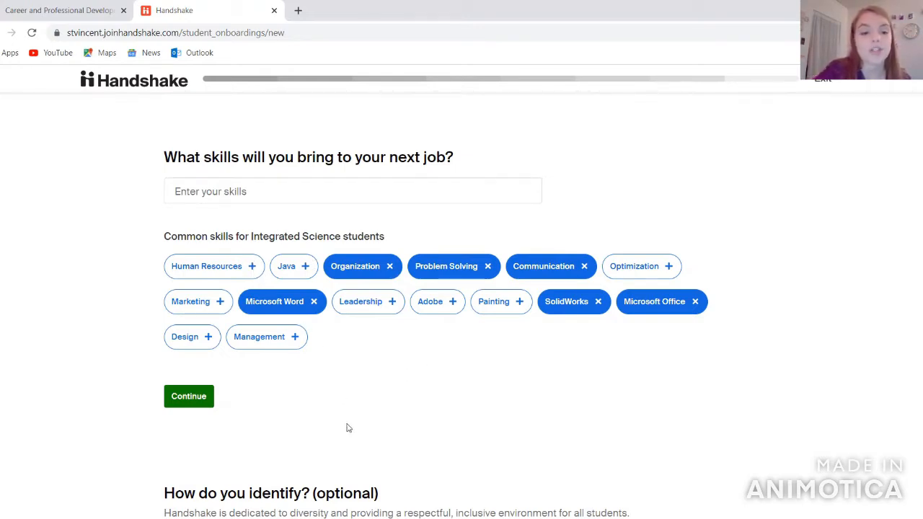
{"action": "scroll", "coordinate": [347, 426], "scroll_direction": "down", "scroll_amount": 1}
{"action": "scroll", "coordinate": [270, 346], "scroll_direction": "down", "scroll_amount": 3}
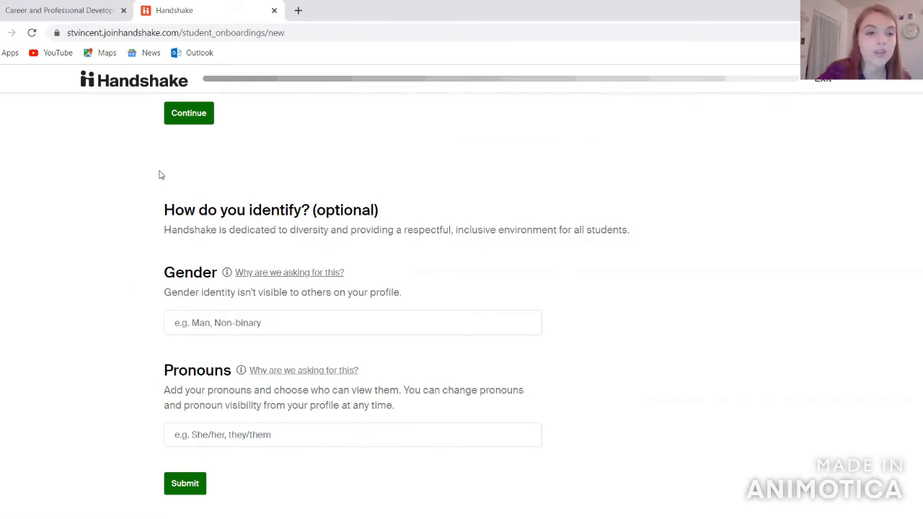
{"action": "scroll", "coordinate": [282, 171], "scroll_direction": "up", "scroll_amount": 2}
{"action": "scroll", "coordinate": [282, 171], "scroll_direction": "up", "scroll_amount": 3}
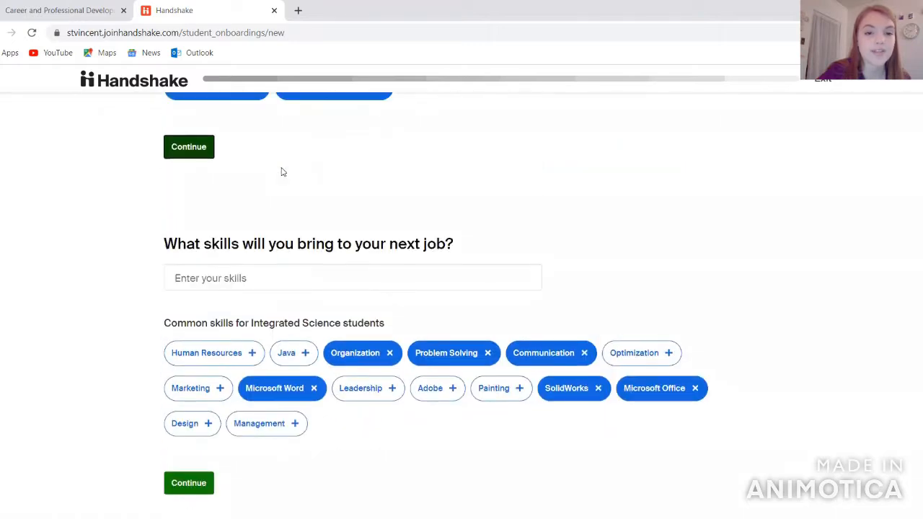
{"action": "scroll", "coordinate": [282, 171], "scroll_direction": "up", "scroll_amount": 6}
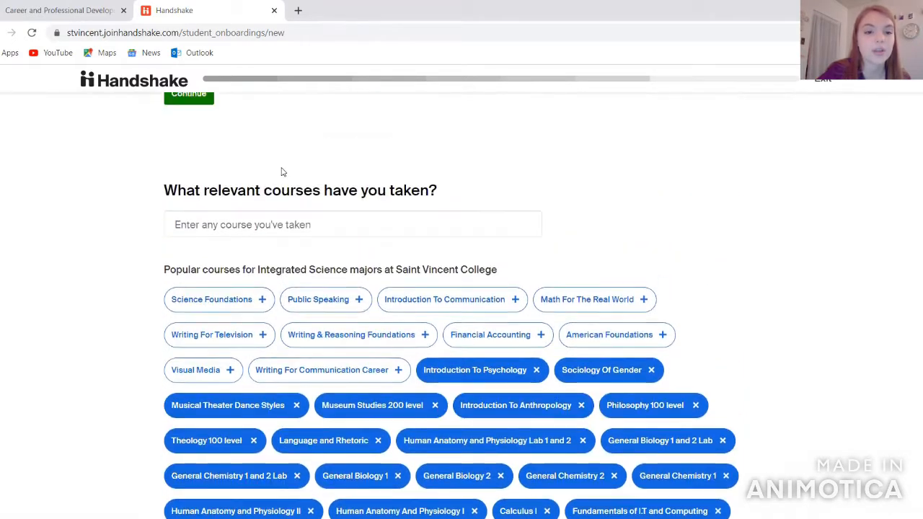
{"action": "scroll", "coordinate": [282, 171], "scroll_direction": "up", "scroll_amount": 6}
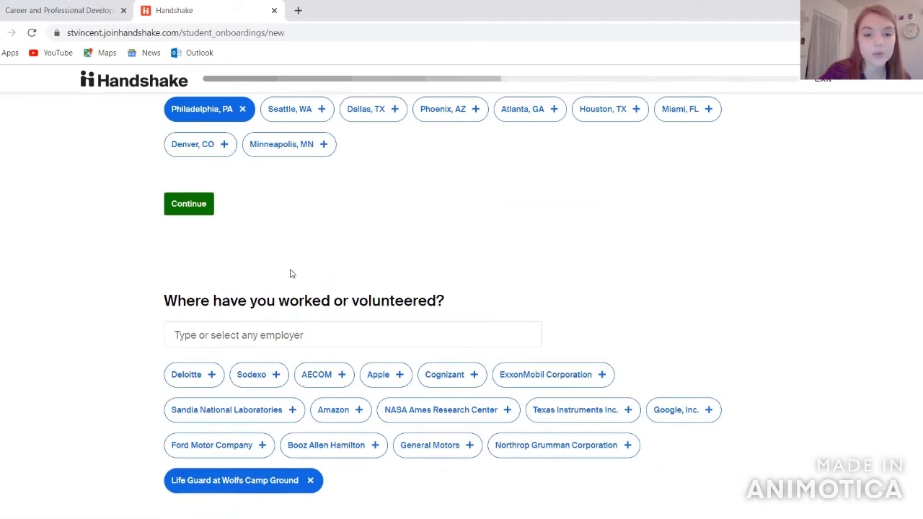
{"action": "scroll", "coordinate": [292, 274], "scroll_direction": "up", "scroll_amount": 4}
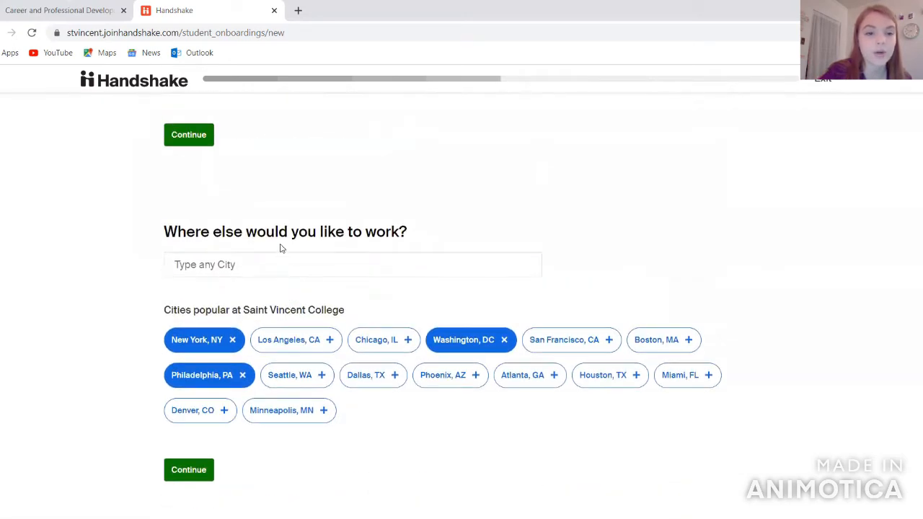
{"action": "scroll", "coordinate": [281, 248], "scroll_direction": "up", "scroll_amount": 5}
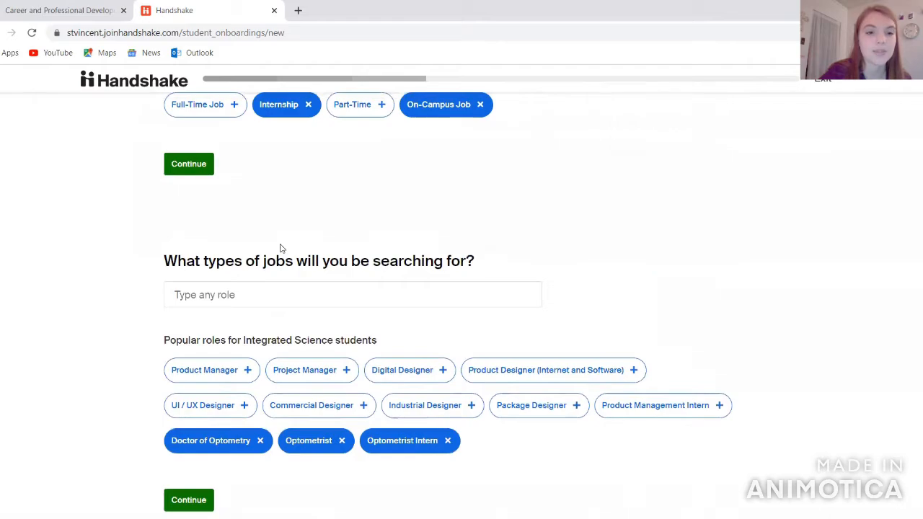
{"action": "scroll", "coordinate": [282, 248], "scroll_direction": "up", "scroll_amount": 5}
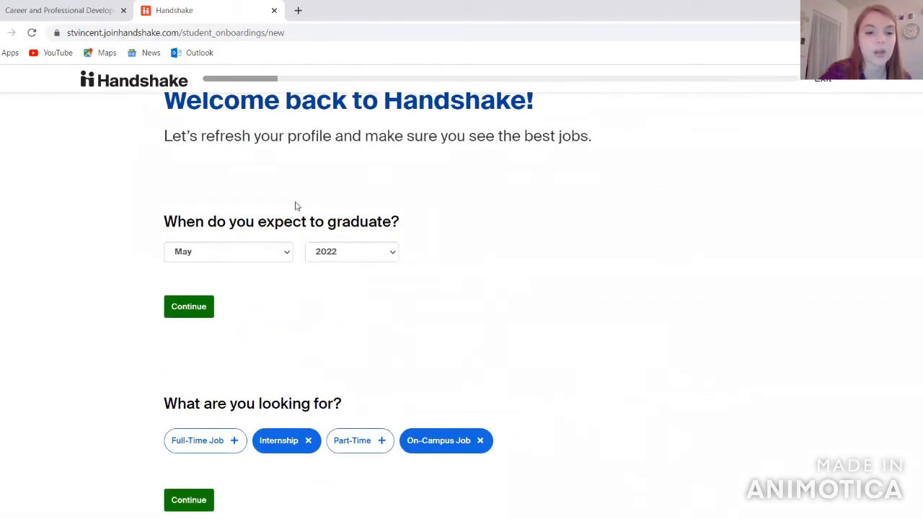
- Submit the profile refresh form with the optional gender and pronouns fields left blank
{"action": "scroll", "coordinate": [383, 295], "scroll_direction": "down", "scroll_amount": 13}
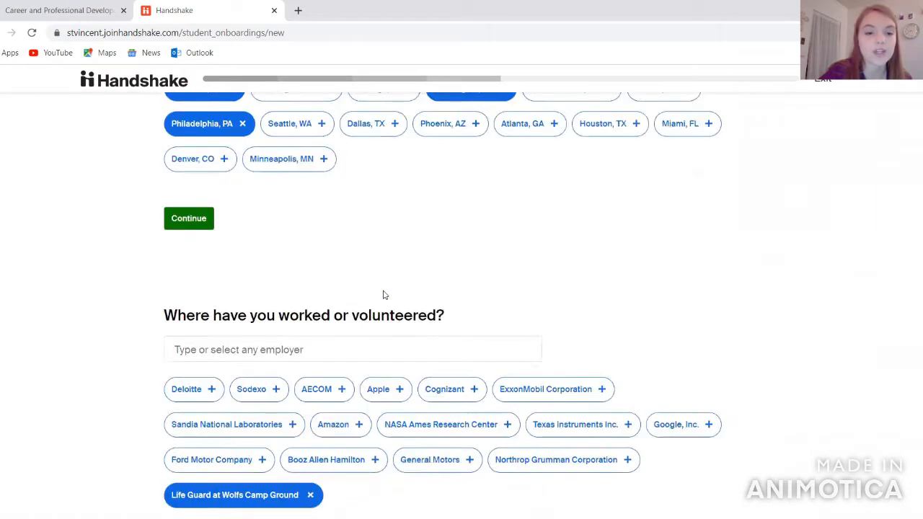
{"action": "scroll", "coordinate": [384, 295], "scroll_direction": "down", "scroll_amount": 15}
{"action": "left_click", "coordinate": [177, 491]}
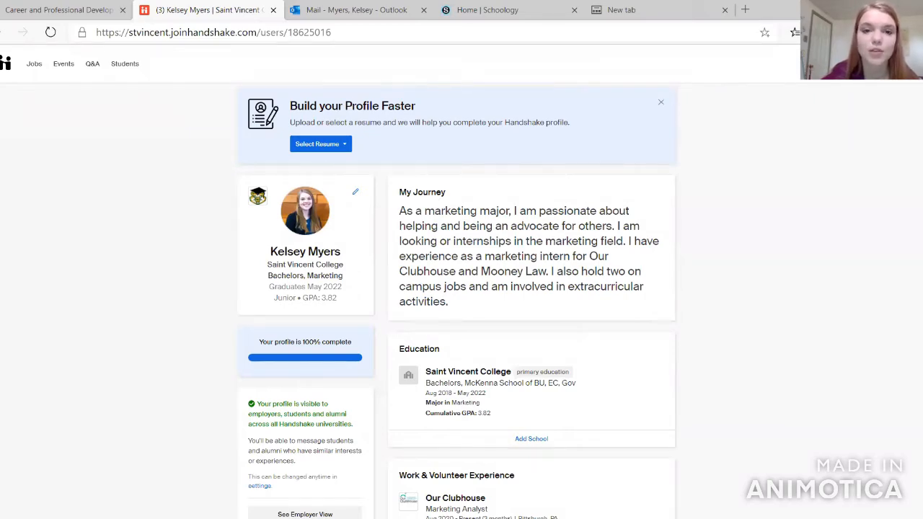
- Review the student profile from the My Journey section through interests, experience, organizations, courses and skills down to documents and projects
{"action": "scroll", "coordinate": [462, 303], "scroll_direction": "down", "scroll_amount": 10}
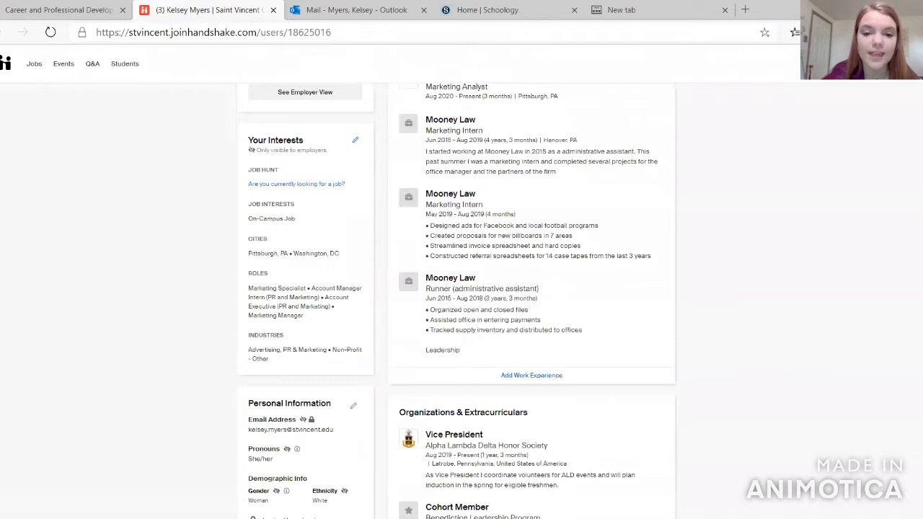
{"action": "scroll", "coordinate": [462, 302], "scroll_direction": "down", "scroll_amount": 6}
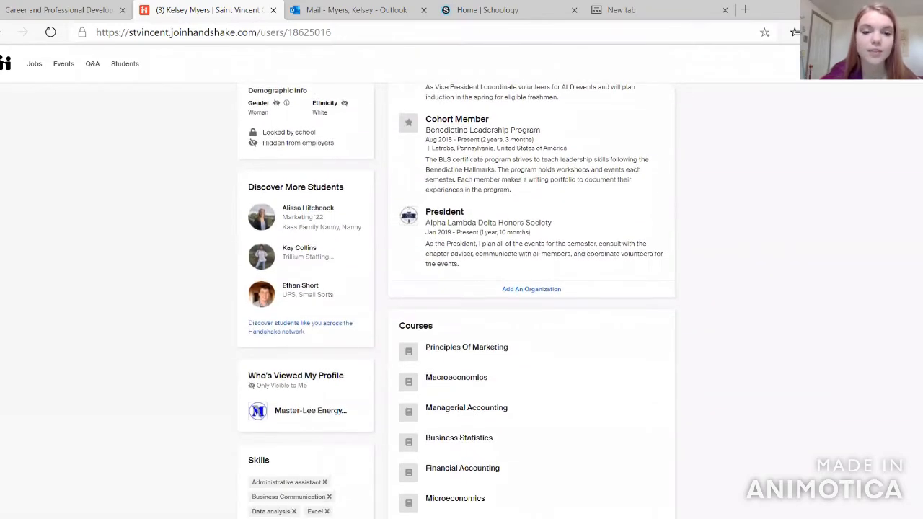
{"action": "scroll", "coordinate": [462, 303], "scroll_direction": "down", "scroll_amount": 2}
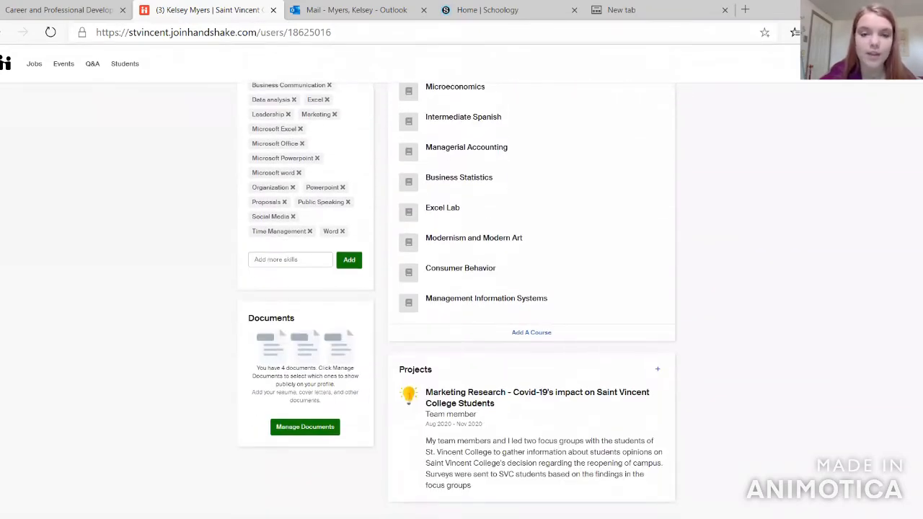
{"action": "scroll", "coordinate": [461, 303], "scroll_direction": "up", "scroll_amount": 5}
{"action": "scroll", "coordinate": [457, 301], "scroll_direction": "up", "scroll_amount": 1}
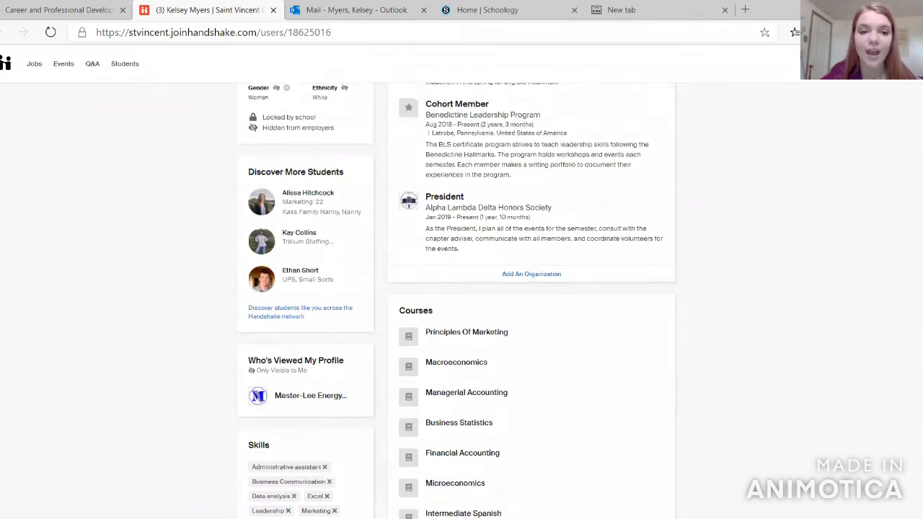
{"action": "scroll", "coordinate": [457, 301], "scroll_direction": "down", "scroll_amount": 4}
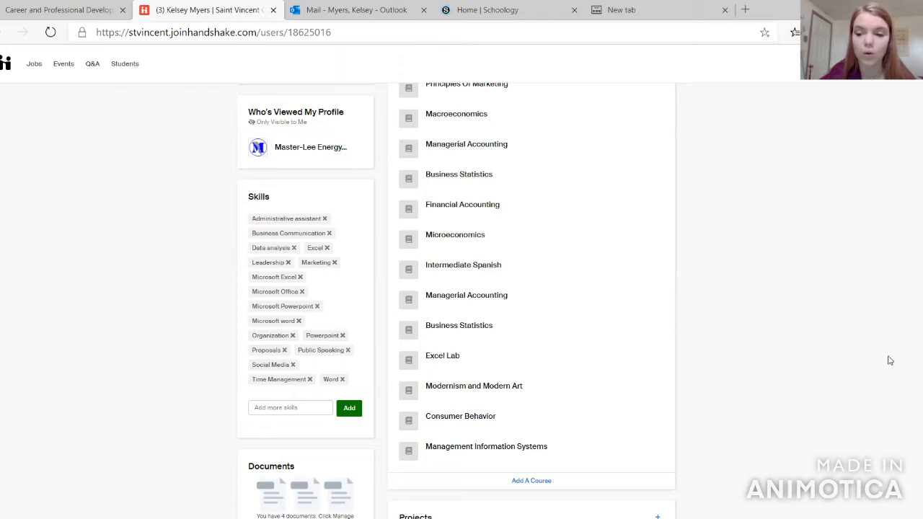
{"action": "scroll", "coordinate": [462, 288], "scroll_direction": "down", "scroll_amount": 2}
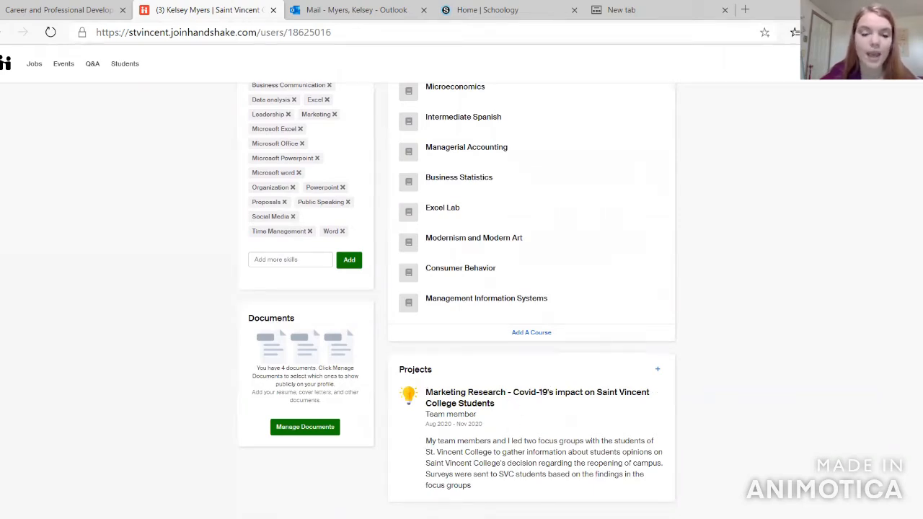
- Check the uploaded documents page, return to the profile, and open and save the basic name, photo and school year details
{"action": "left_click", "coordinate": [316, 430]}
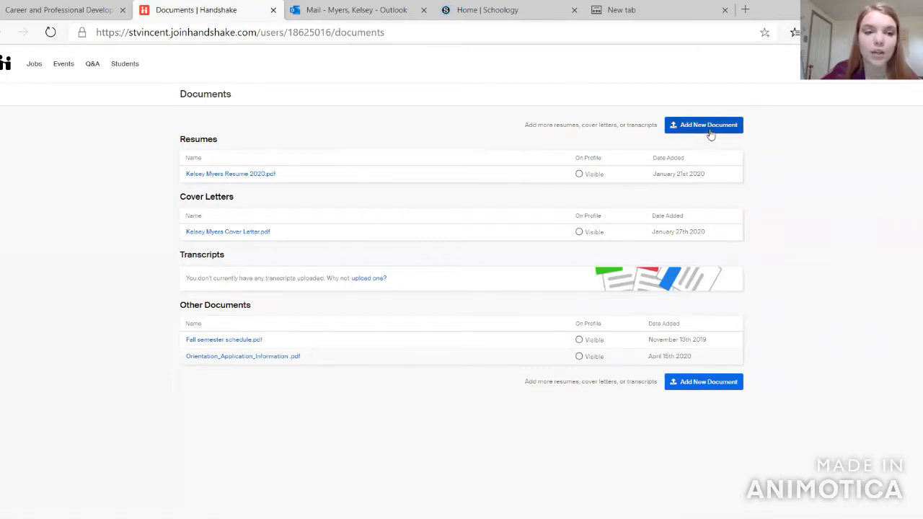
{"action": "left_click", "coordinate": [4, 32]}
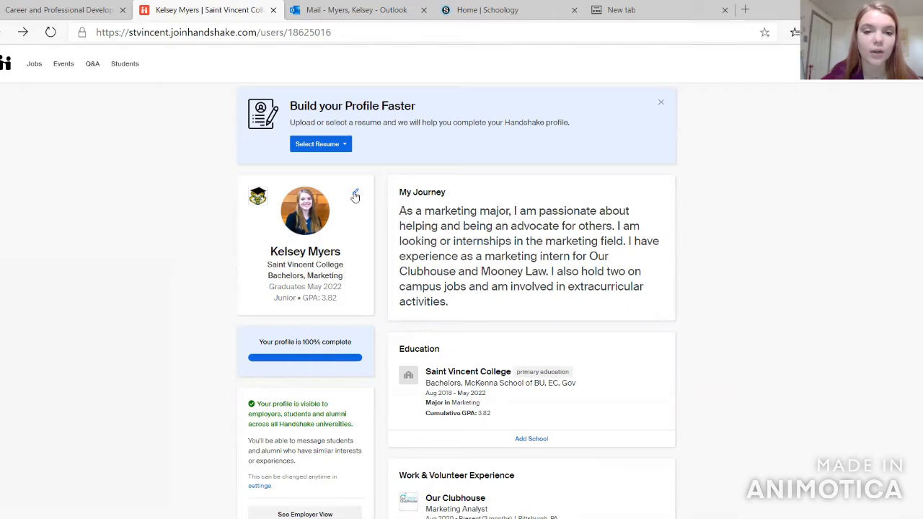
{"action": "left_click", "coordinate": [356, 195]}
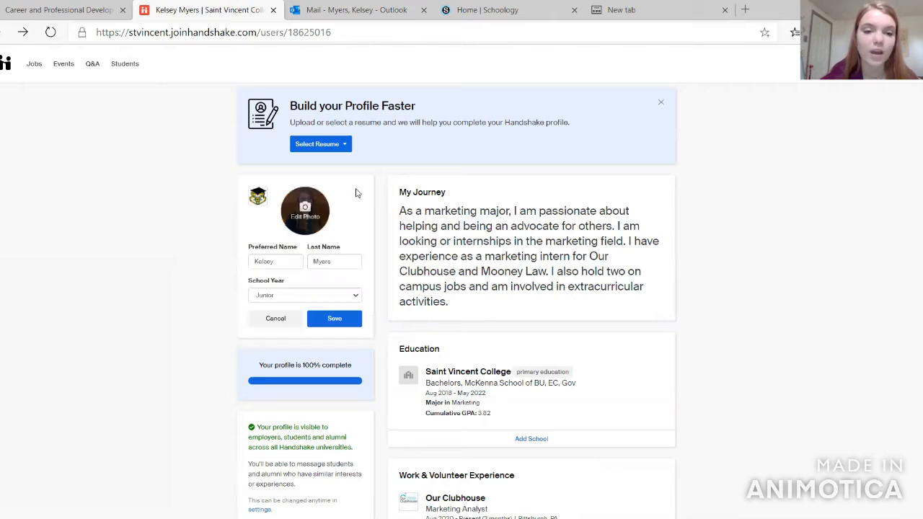
{"action": "left_click", "coordinate": [334, 320]}
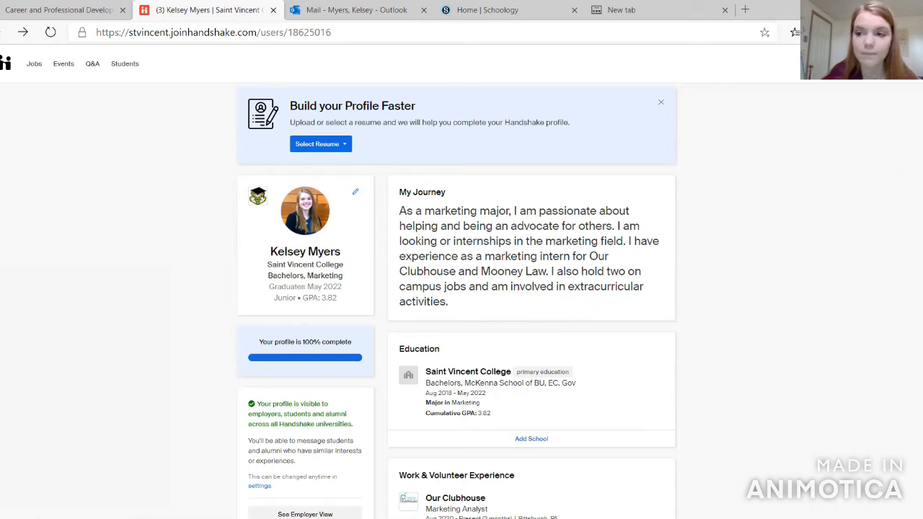
- Open the Your Interests section for editing and add Internship to the job interests
{"action": "scroll", "coordinate": [350, 392], "scroll_direction": "down", "scroll_amount": 4}
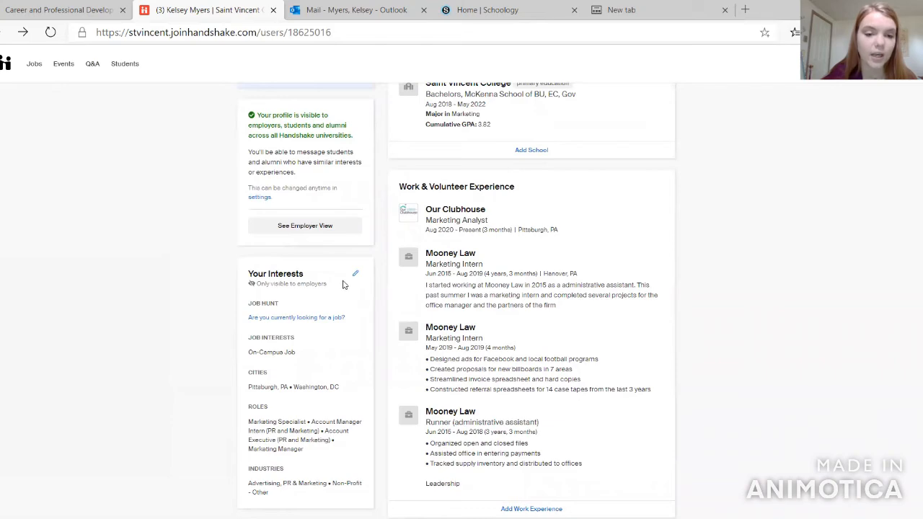
{"action": "left_click", "coordinate": [355, 273]}
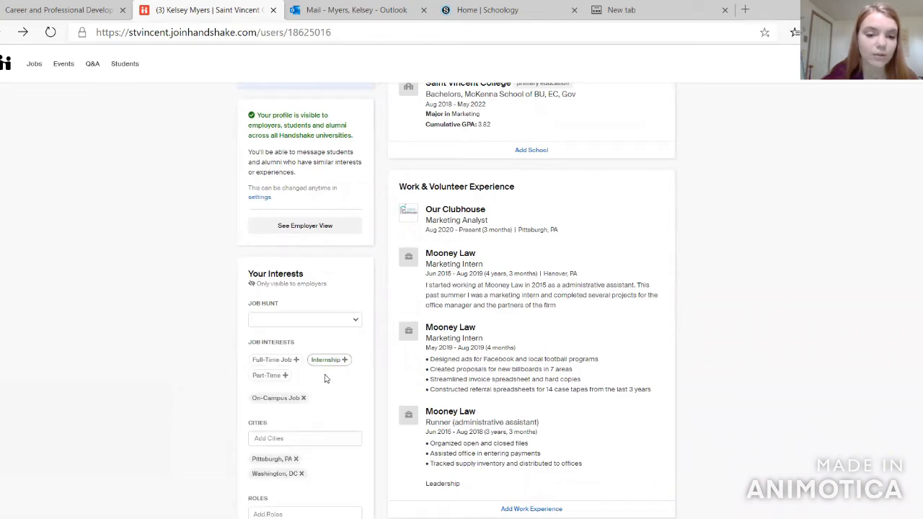
{"action": "scroll", "coordinate": [325, 379], "scroll_direction": "down", "scroll_amount": 3}
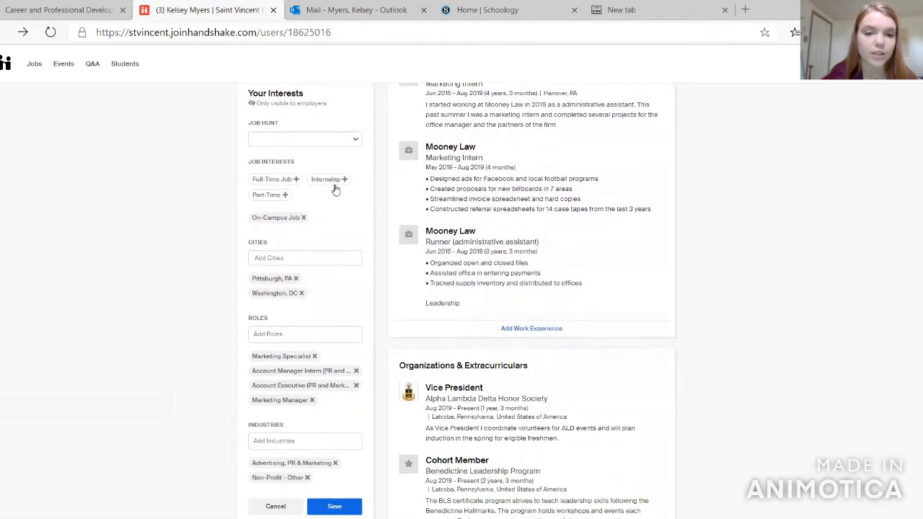
{"action": "left_click", "coordinate": [334, 182]}
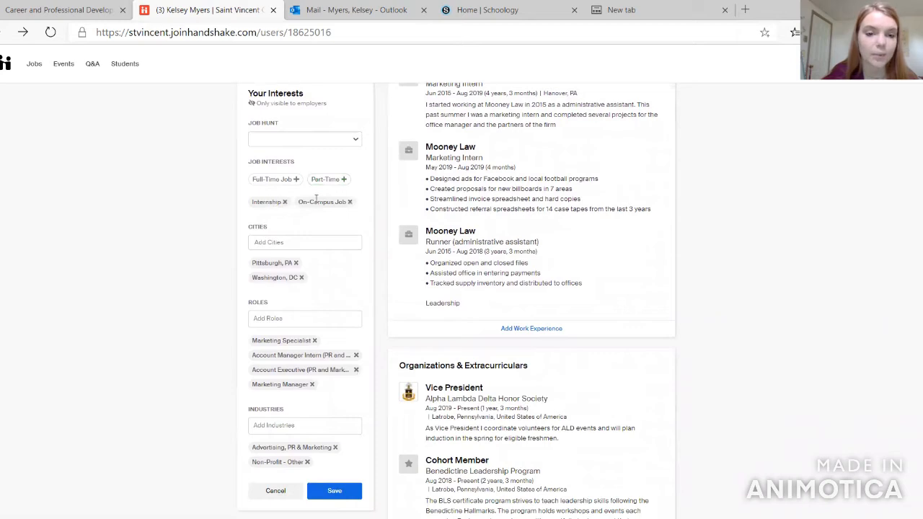
- Search the cities of interest for "phil" and add Philadelphia, Pennsylvania, United States
{"action": "scroll", "coordinate": [325, 294], "scroll_direction": "down", "scroll_amount": 1}
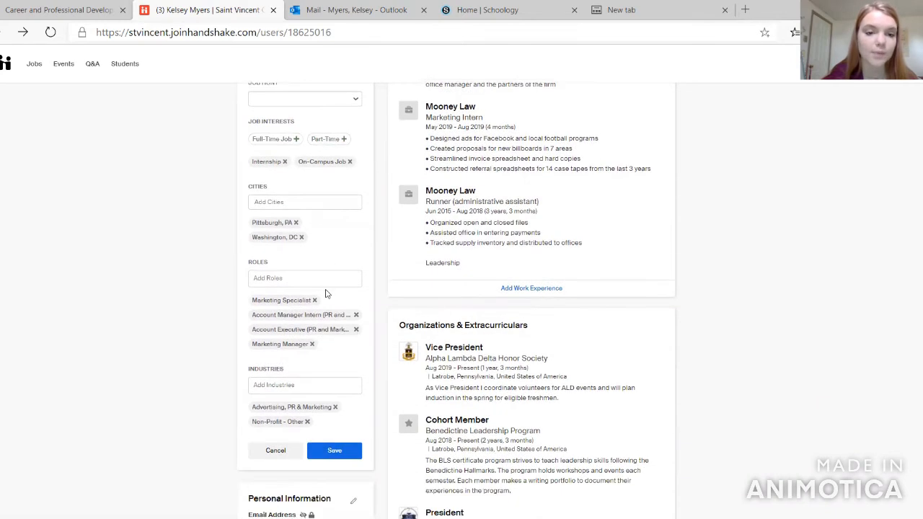
{"action": "left_click", "coordinate": [307, 202]}
{"action": "type", "text": "c"}
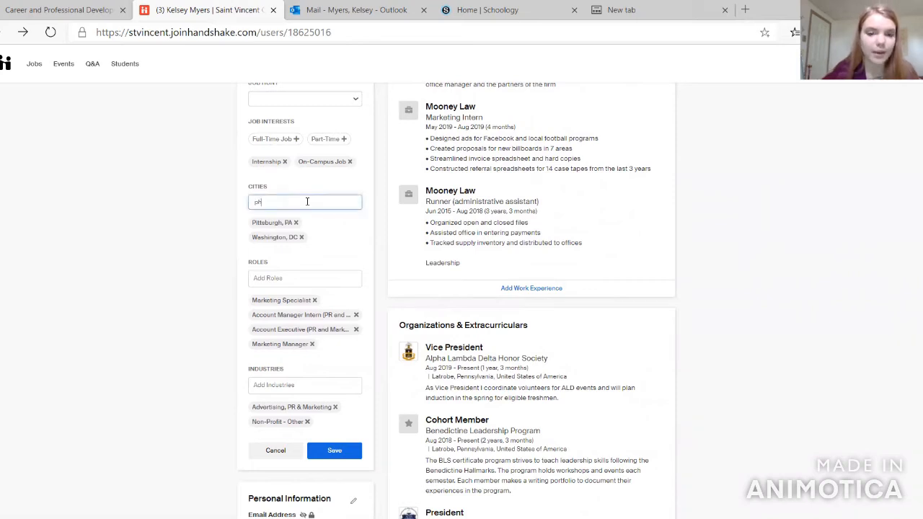
{"action": "type", "text": "hilla"}
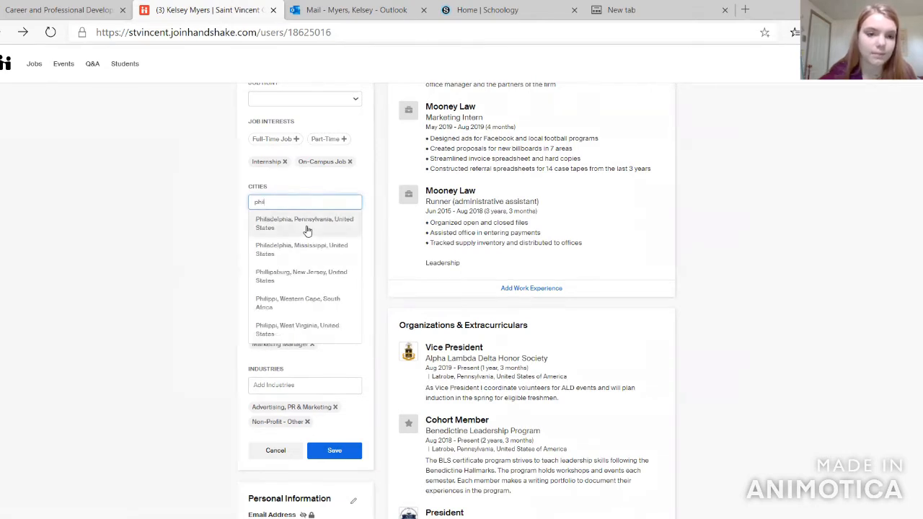
{"action": "left_click", "coordinate": [306, 226]}
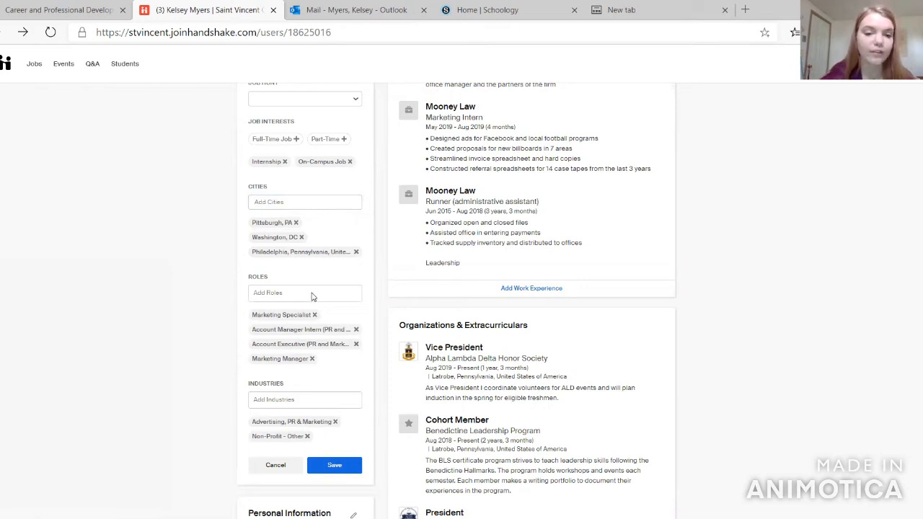
- Search the roles of interest for "marketing research" and add Marketing Research Intern
{"action": "left_click", "coordinate": [292, 290]}
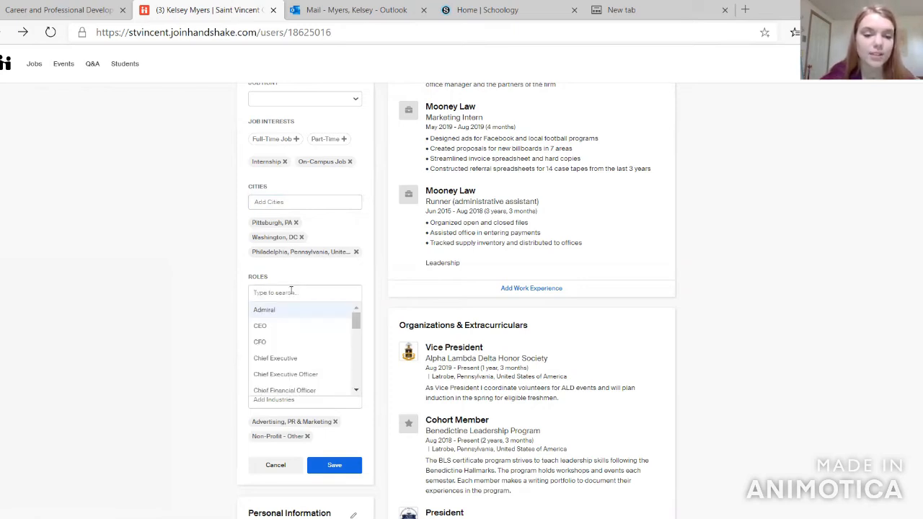
{"action": "type", "text": "marketing re"}
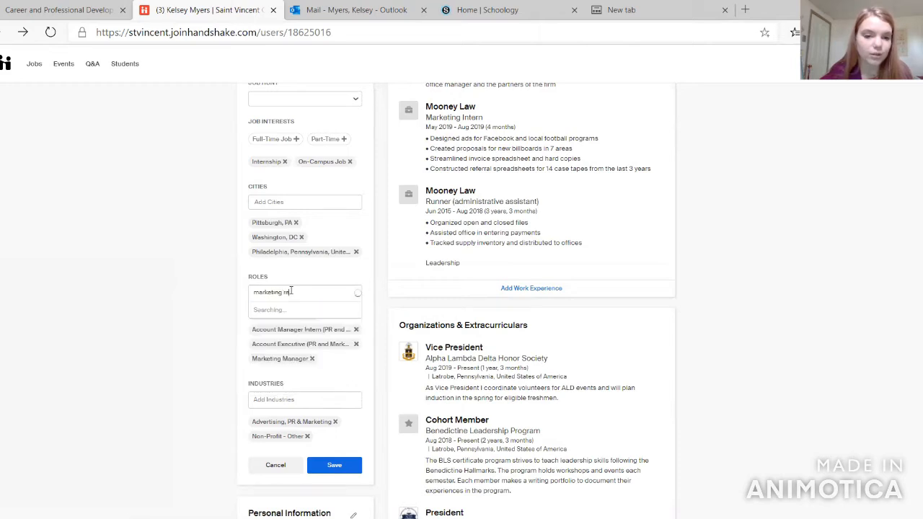
{"action": "type", "text": "search"}
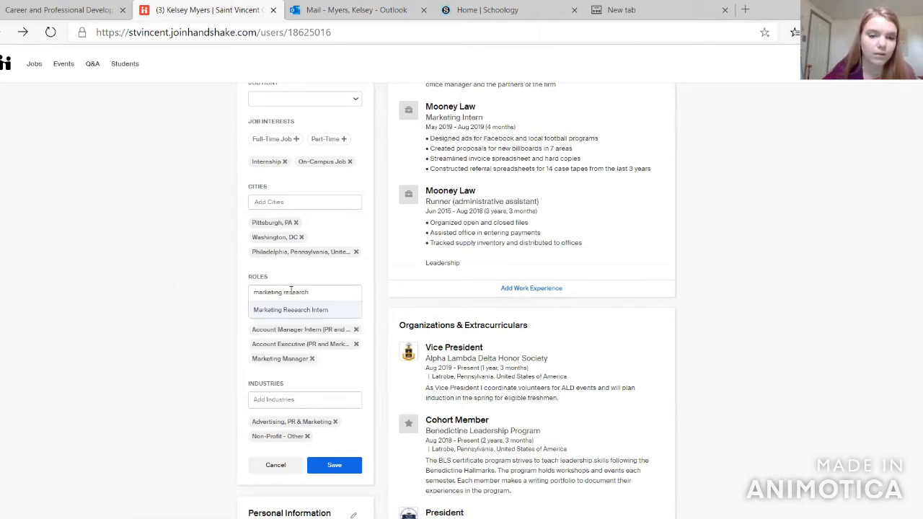
{"action": "key", "text": "Return"}
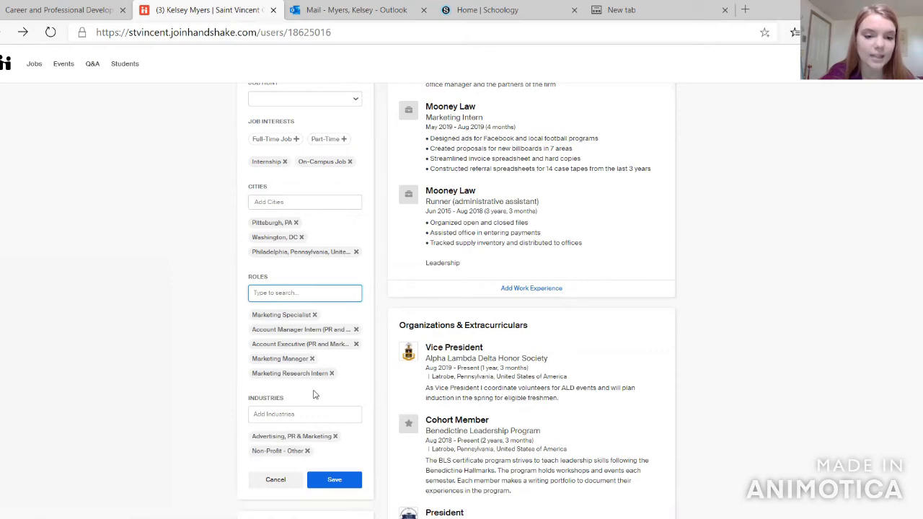
- Add Healthcare to the industries of interest and save the interests section
{"action": "scroll", "coordinate": [315, 411], "scroll_direction": "down", "scroll_amount": 2}
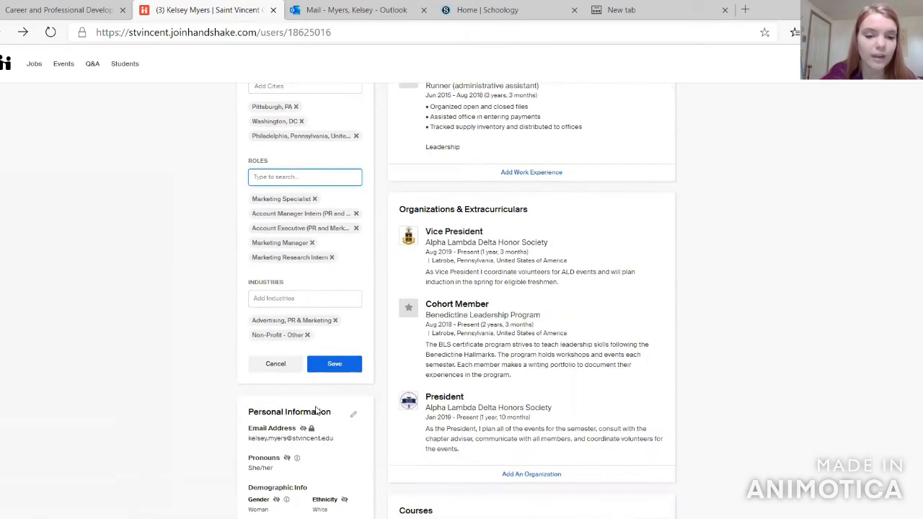
{"action": "left_click", "coordinate": [291, 298]}
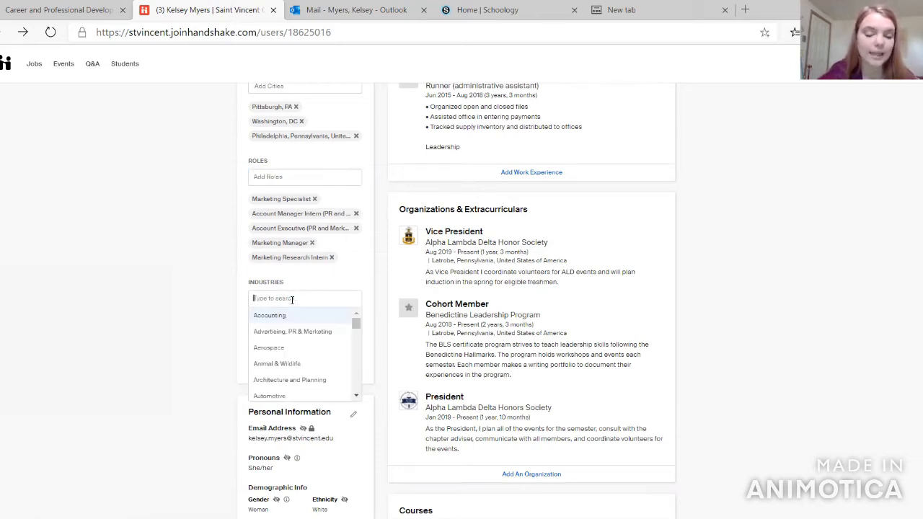
{"action": "type", "text": "healthc"}
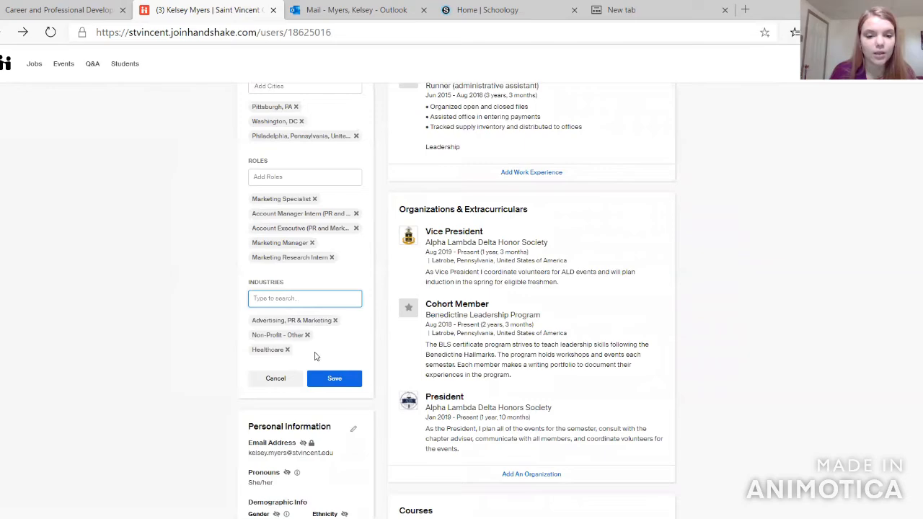
{"action": "left_click", "coordinate": [321, 374]}
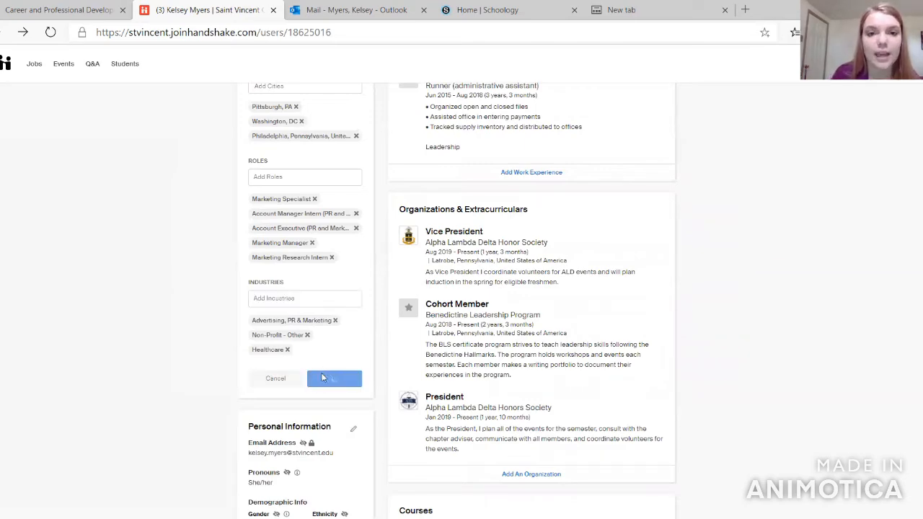
- Examine the suggested students, profile viewers, skills, documents and projects sections, and return to the work and volunteer experience
{"action": "scroll", "coordinate": [322, 375], "scroll_direction": "down", "scroll_amount": 4}
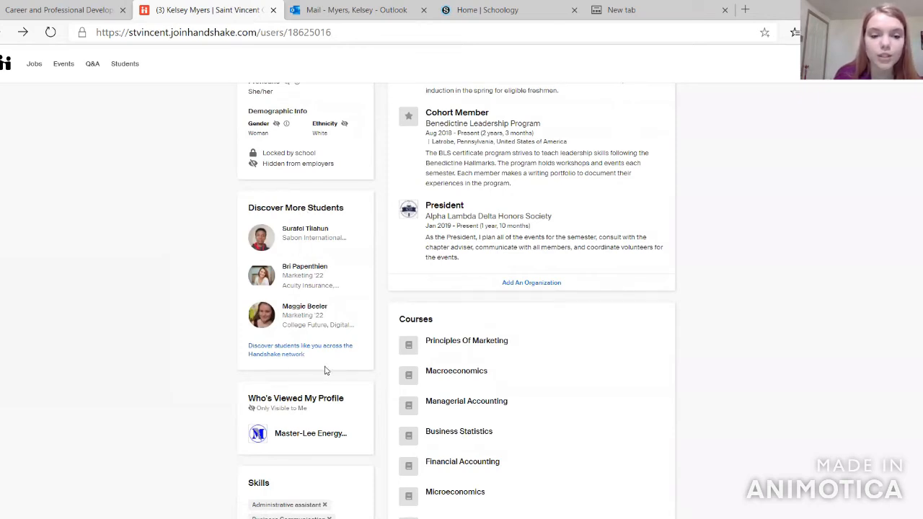
{"action": "scroll", "coordinate": [324, 370], "scroll_direction": "down", "scroll_amount": 1}
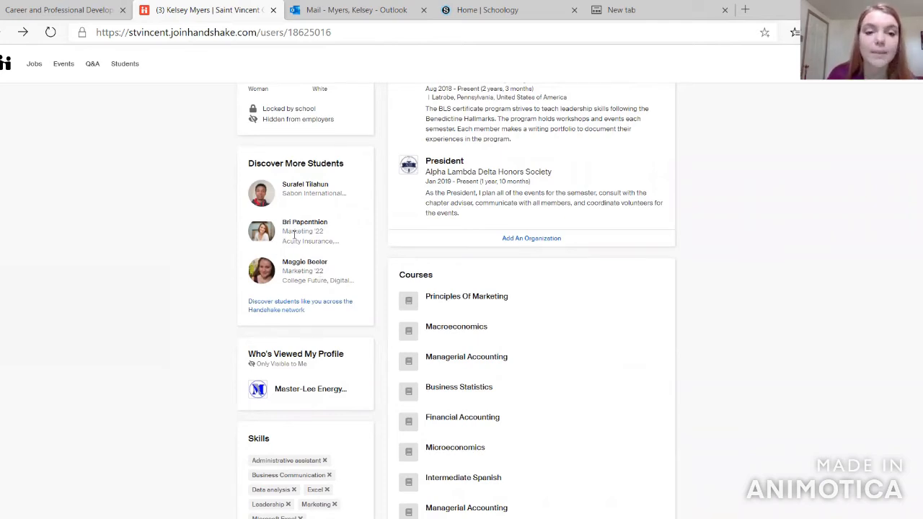
{"action": "scroll", "coordinate": [311, 320], "scroll_direction": "down", "scroll_amount": 4}
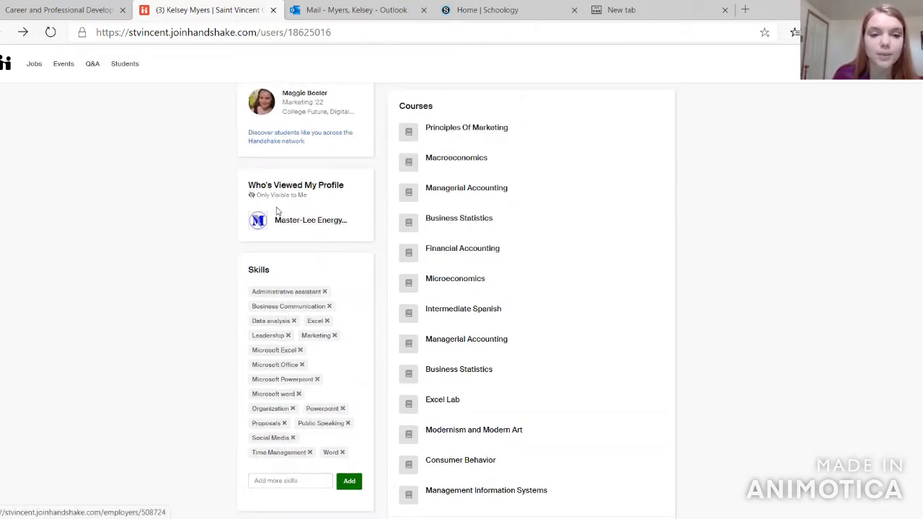
{"action": "scroll", "coordinate": [342, 295], "scroll_direction": "down", "scroll_amount": 4}
{"action": "scroll", "coordinate": [342, 294], "scroll_direction": "down", "scroll_amount": 1}
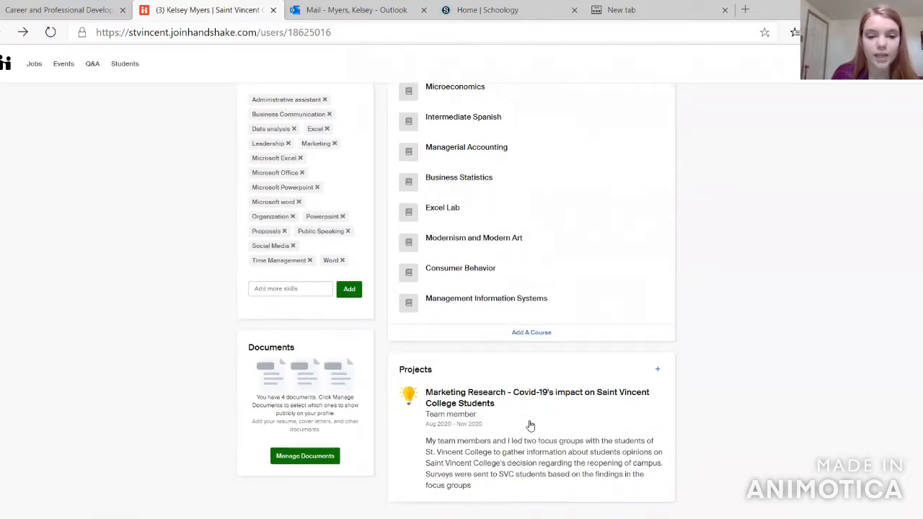
{"action": "scroll", "coordinate": [736, 160], "scroll_direction": "up", "scroll_amount": 12}
{"action": "scroll", "coordinate": [735, 160], "scroll_direction": "up", "scroll_amount": 6}
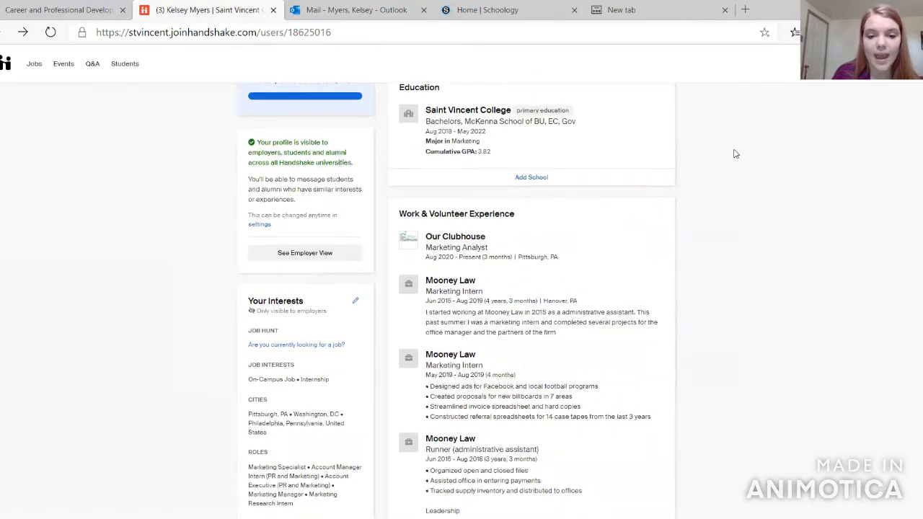
{"action": "scroll", "coordinate": [734, 155], "scroll_direction": "down", "scroll_amount": 2}
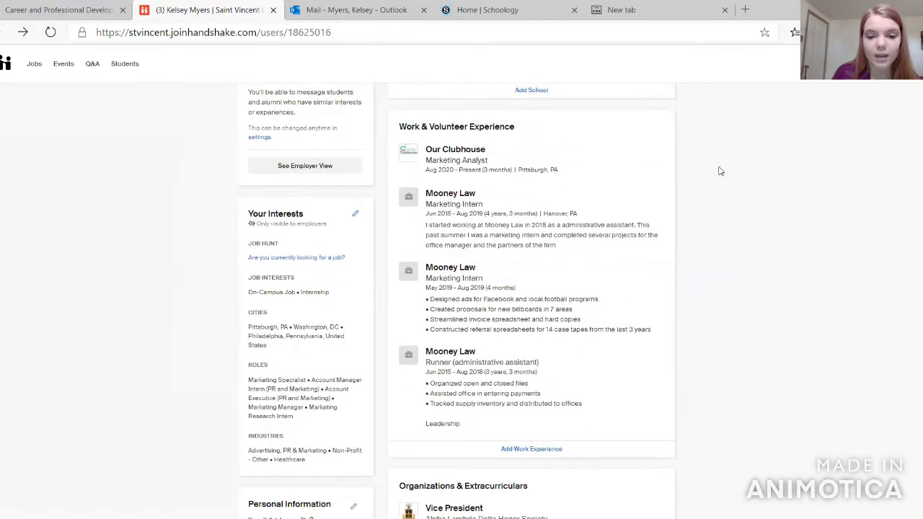
- Start a new work experience entry with the job title Career Assistant
{"action": "left_click", "coordinate": [548, 449]}
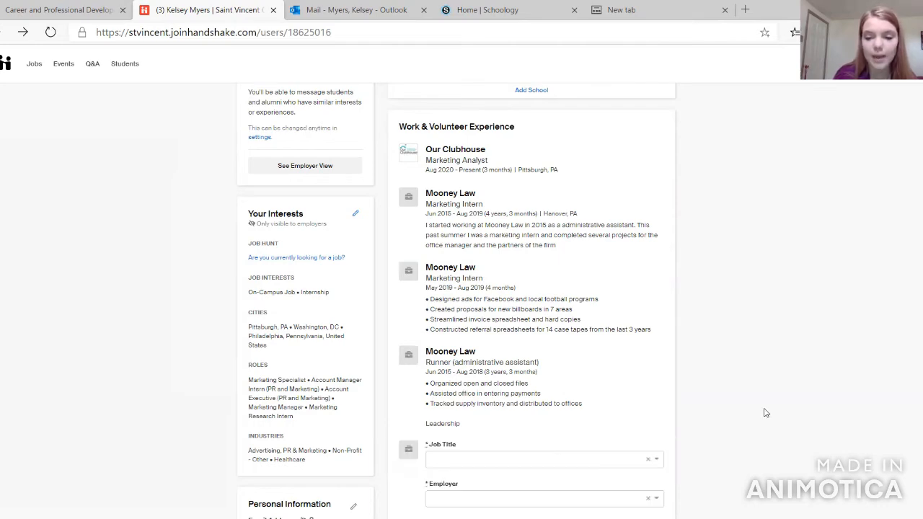
{"action": "scroll", "coordinate": [765, 412], "scroll_direction": "down", "scroll_amount": 3}
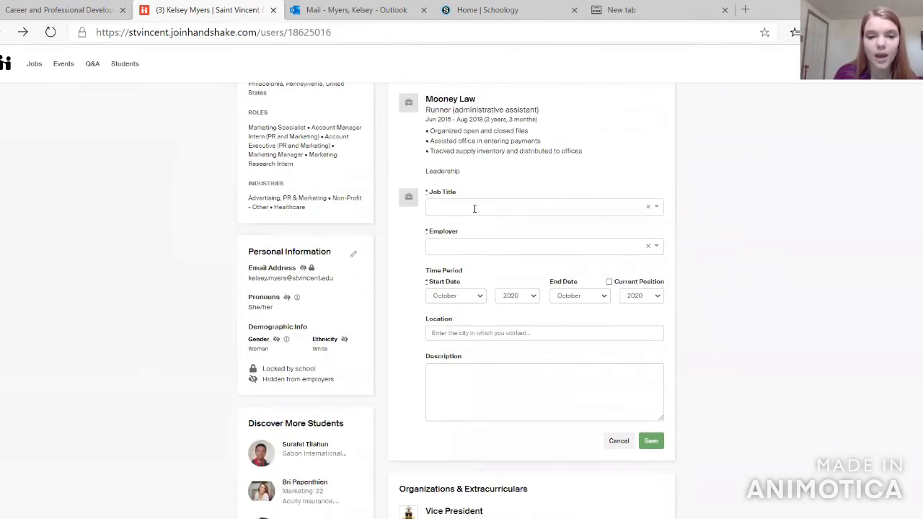
{"action": "left_click", "coordinate": [474, 208]}
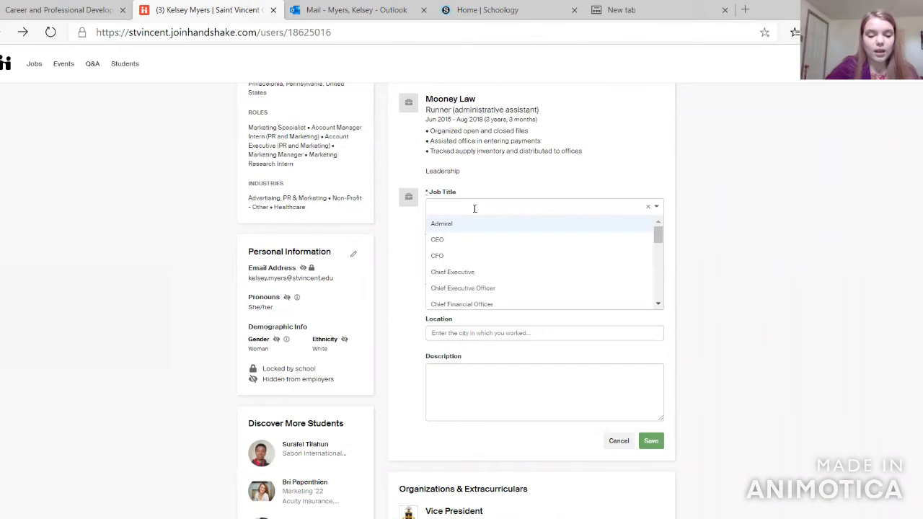
{"action": "type", "text": "Career"}
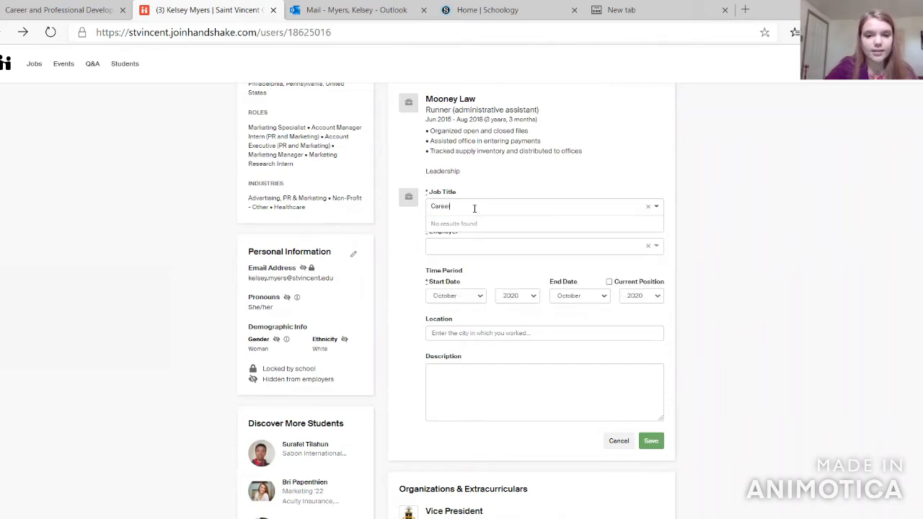
{"action": "type", "text": " Assistant"}
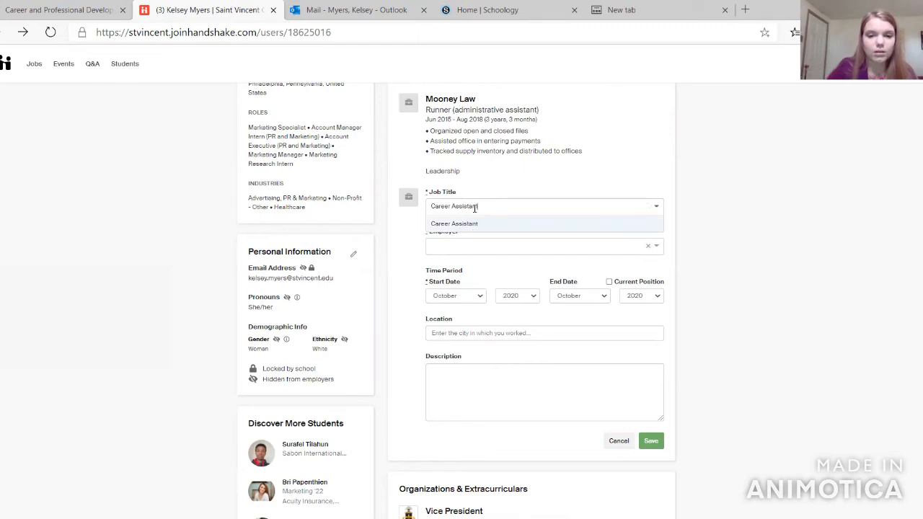
{"action": "left_click", "coordinate": [474, 228]}
- Set the employer of the new work experience to Career and Professional Center
{"action": "left_click", "coordinate": [475, 246]}
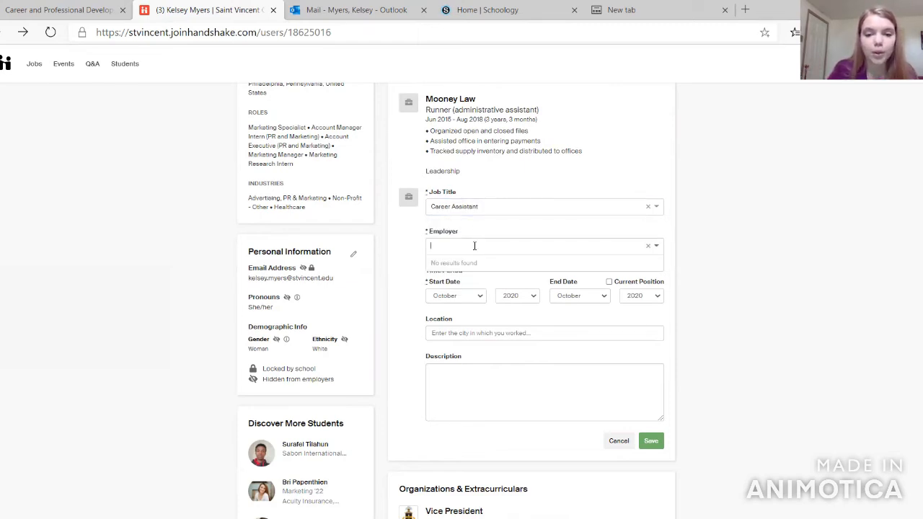
{"action": "type", "text": "Care"}
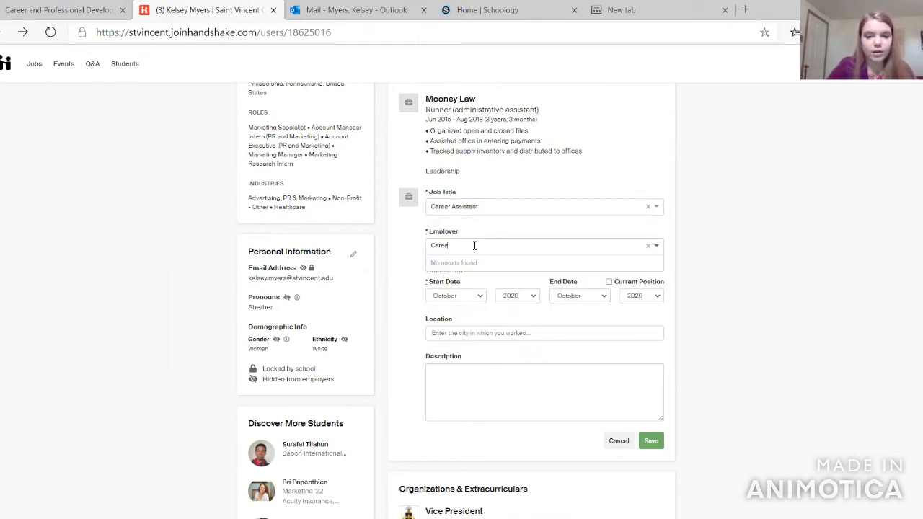
{"action": "type", "text": "er and Pro"}
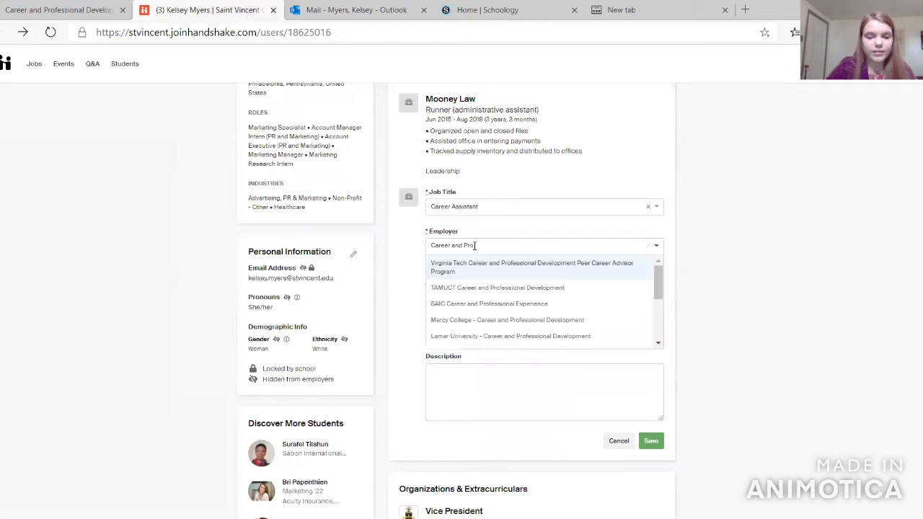
{"action": "type", "text": "fessional Cent"}
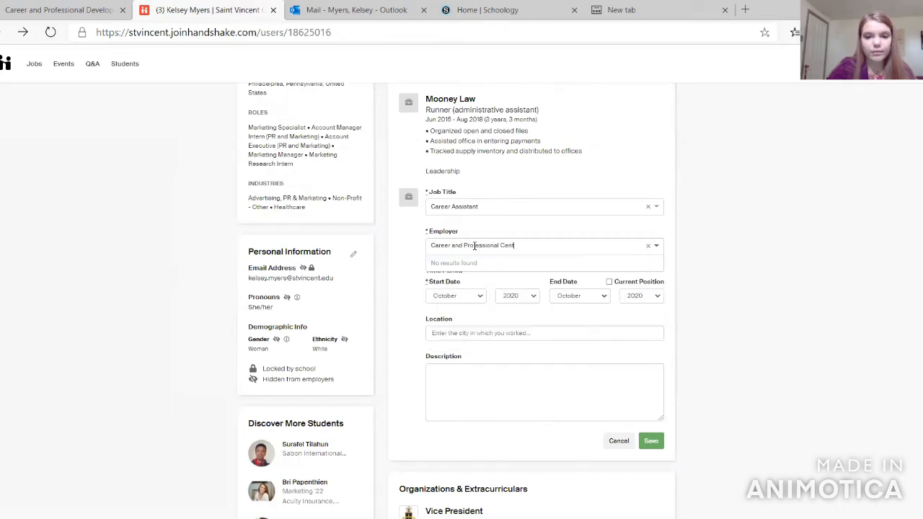
{"action": "type", "text": "er"}
{"action": "left_click", "coordinate": [476, 262]}
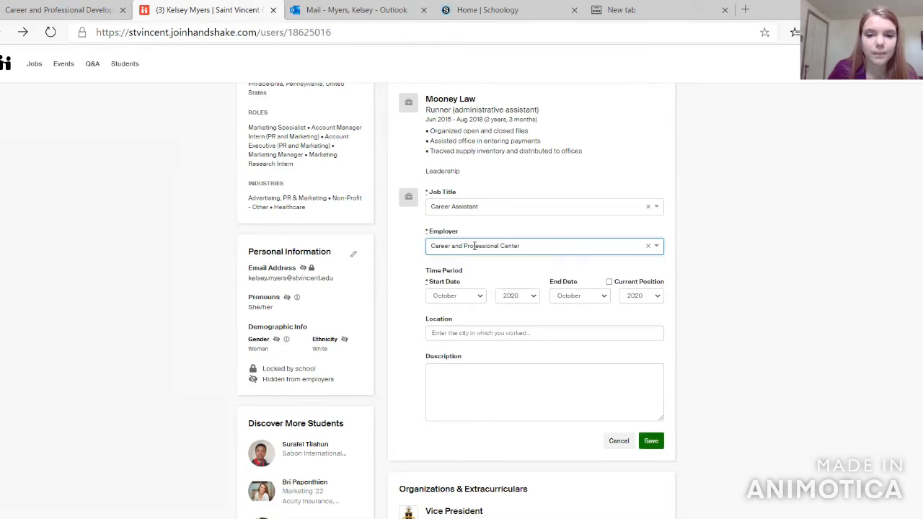
- Set the job's start date to March 2020 and mark it as the current position
{"action": "left_click", "coordinate": [478, 297]}
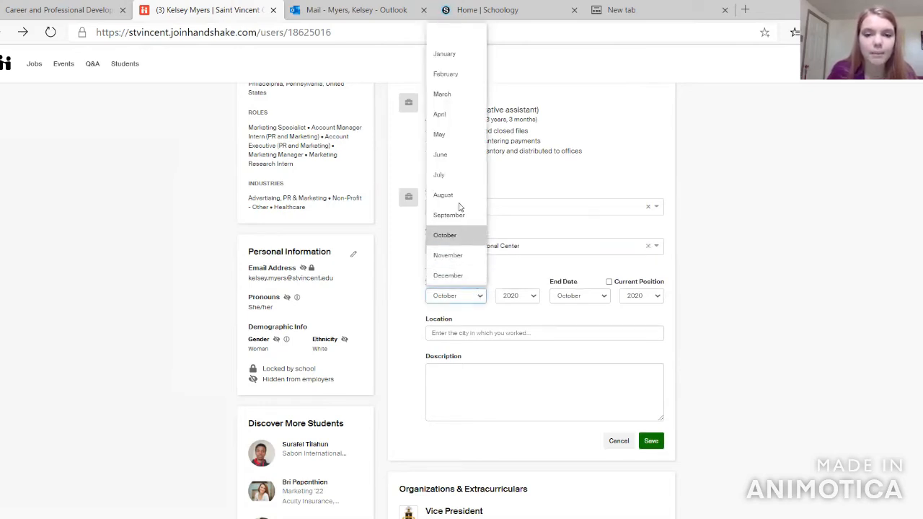
{"action": "left_click", "coordinate": [452, 97]}
{"action": "left_click", "coordinate": [609, 282]}
- Try to look up Saint Vincent College as the location of the Career Assistant job
{"action": "left_click", "coordinate": [526, 333]}
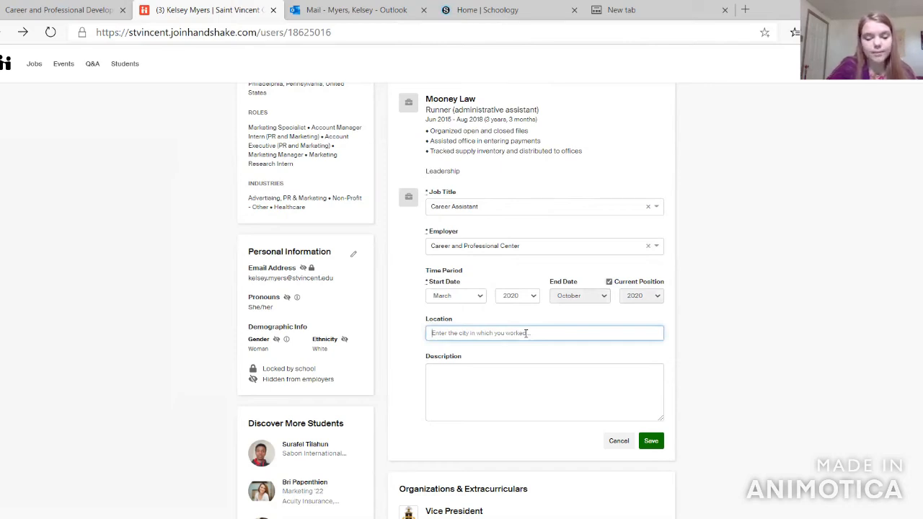
{"action": "type", "text": "Saint"}
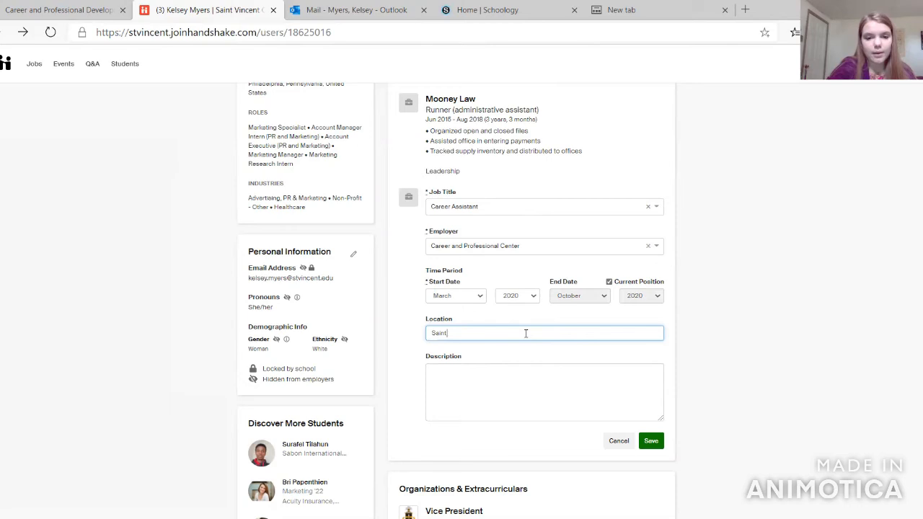
{"action": "type", "text": " Vincent College"}
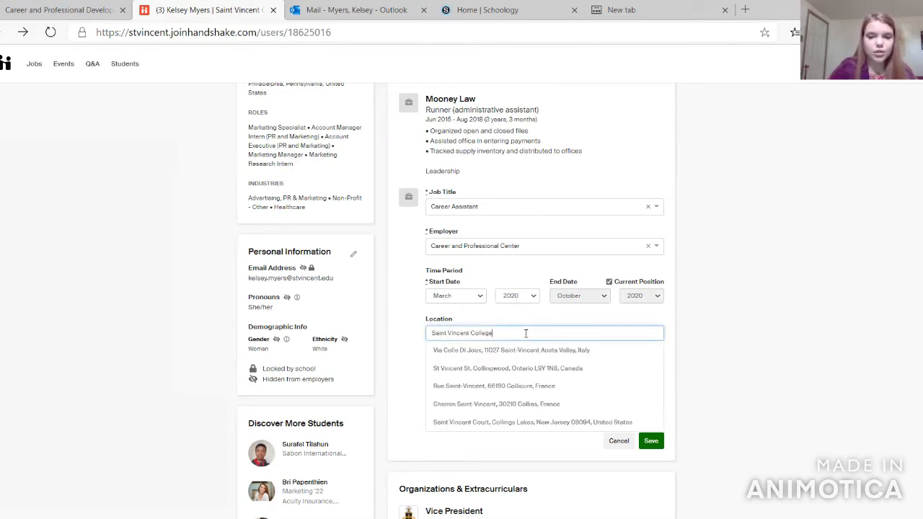
{"action": "key", "text": "Down"}
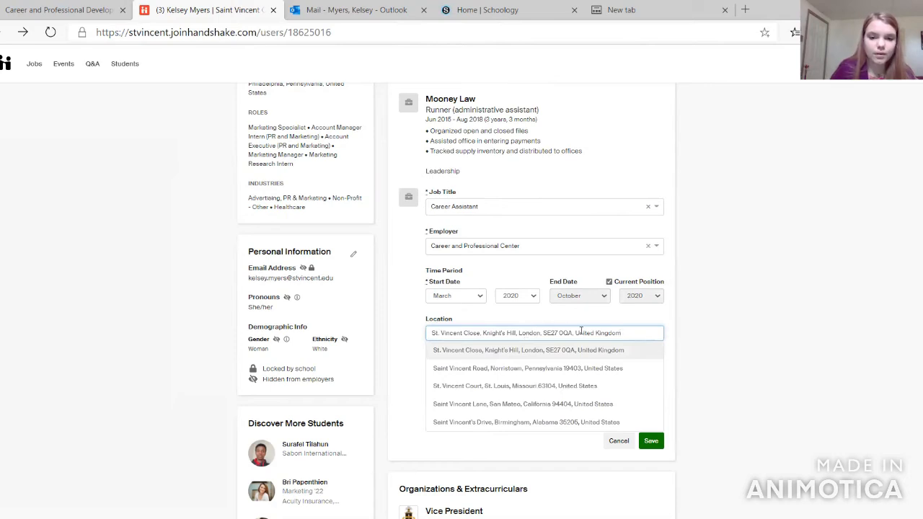
{"action": "left_click_drag", "start_coordinate": [626, 332], "coordinate": [412, 354]}
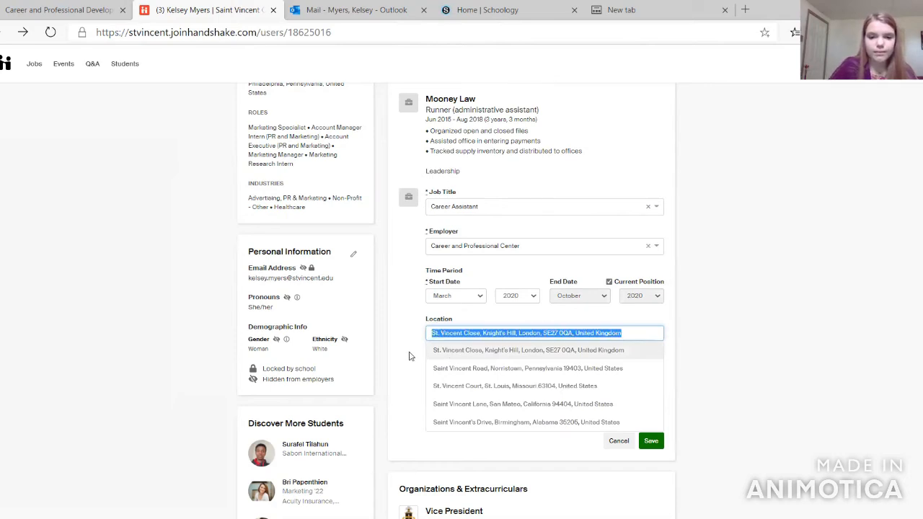
{"action": "key", "text": "BackSpace"}
{"action": "type", "text": "Saint Vincent"}
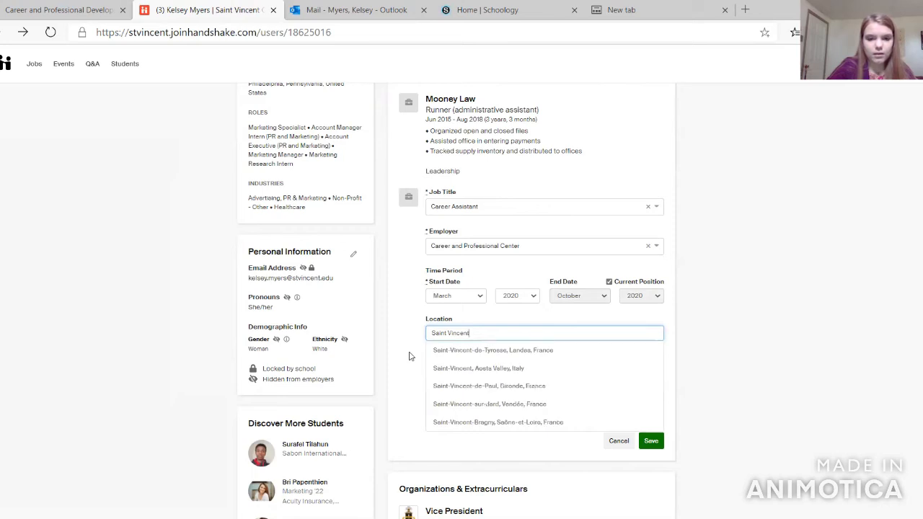
{"action": "type", "text": " College, La"}
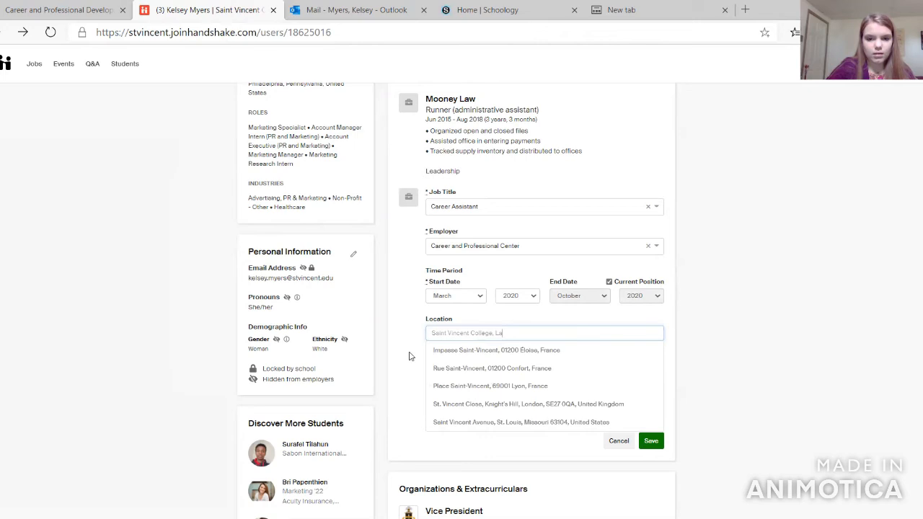
{"action": "type", "text": "trob"}
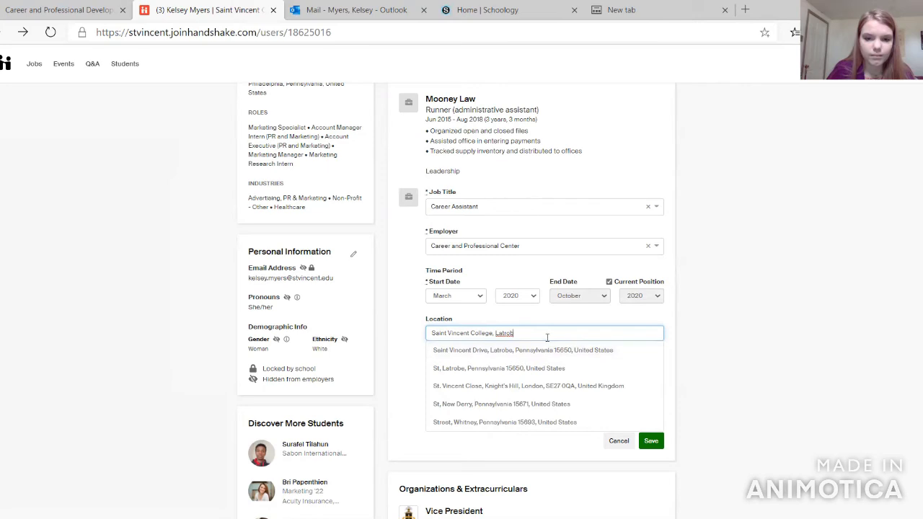
- Replace the location with Latrobe, Pennsylvania, United States and save the work experience without a description
{"action": "key", "text": "ctrl+a"}
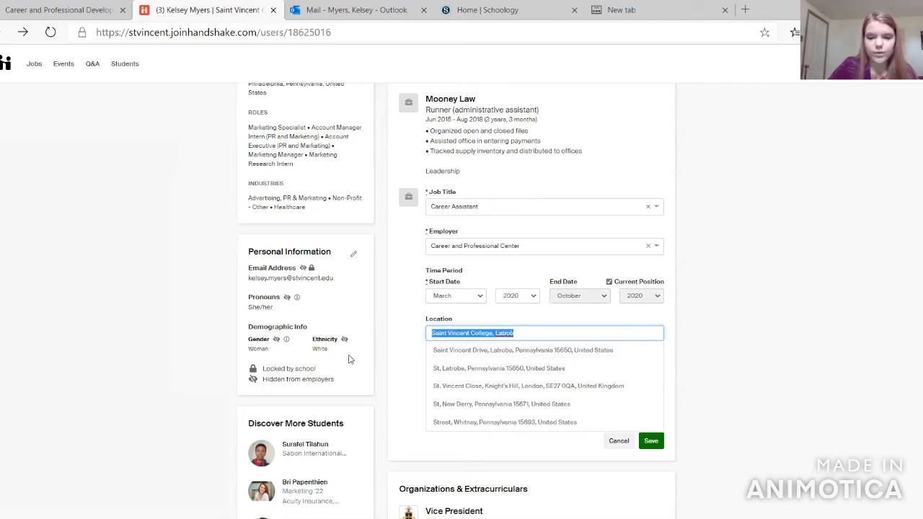
{"action": "key", "text": "BackSpace"}
{"action": "type", "text": "Latrobe"}
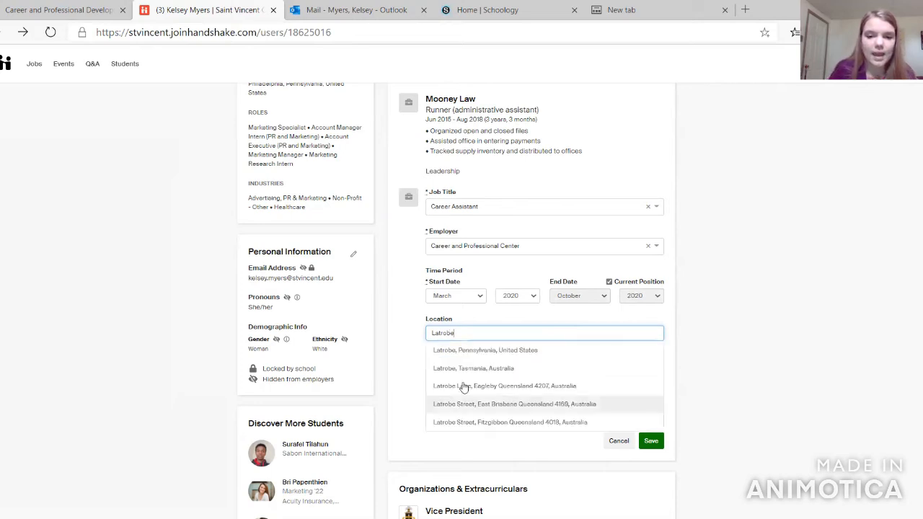
{"action": "left_click", "coordinate": [464, 352]}
{"action": "left_click", "coordinate": [458, 370]}
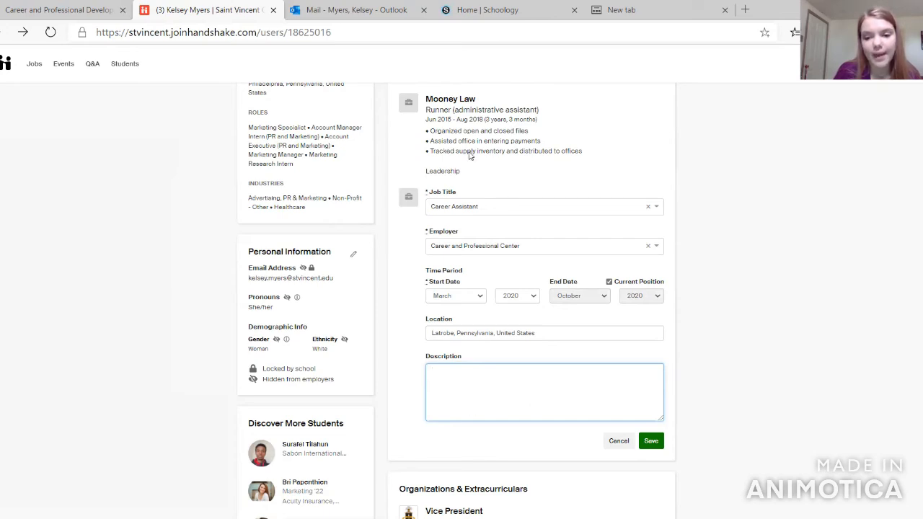
{"action": "left_click", "coordinate": [651, 440]}
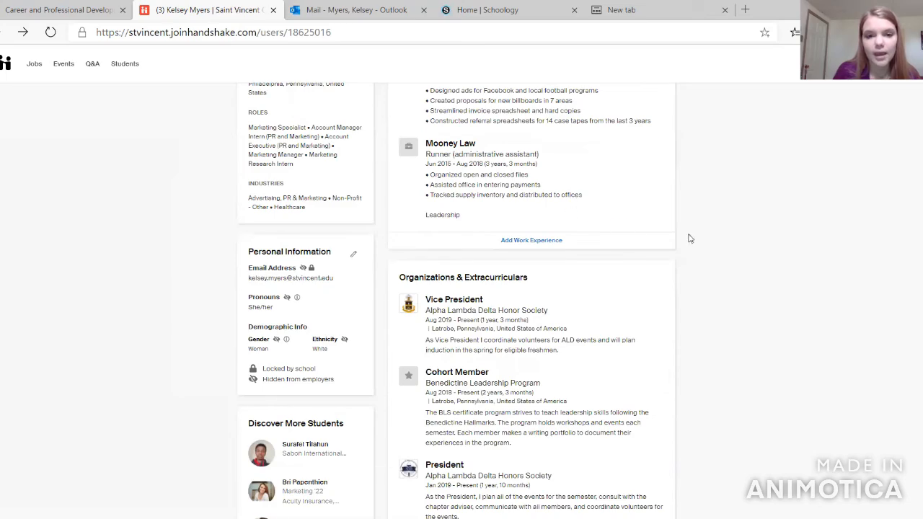
- Examine the work and volunteer experience list, education and journey sections up to the profile-building banner
{"action": "scroll", "coordinate": [689, 239], "scroll_direction": "up", "scroll_amount": 4}
{"action": "scroll", "coordinate": [689, 238], "scroll_direction": "down", "scroll_amount": 1}
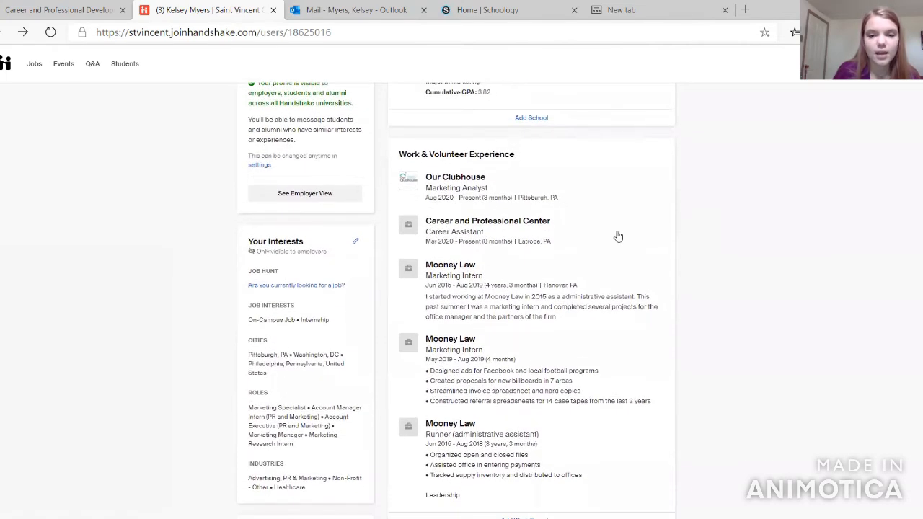
{"action": "scroll", "coordinate": [676, 235], "scroll_direction": "up", "scroll_amount": 5}
{"action": "scroll", "coordinate": [676, 235], "scroll_direction": "down", "scroll_amount": 6}
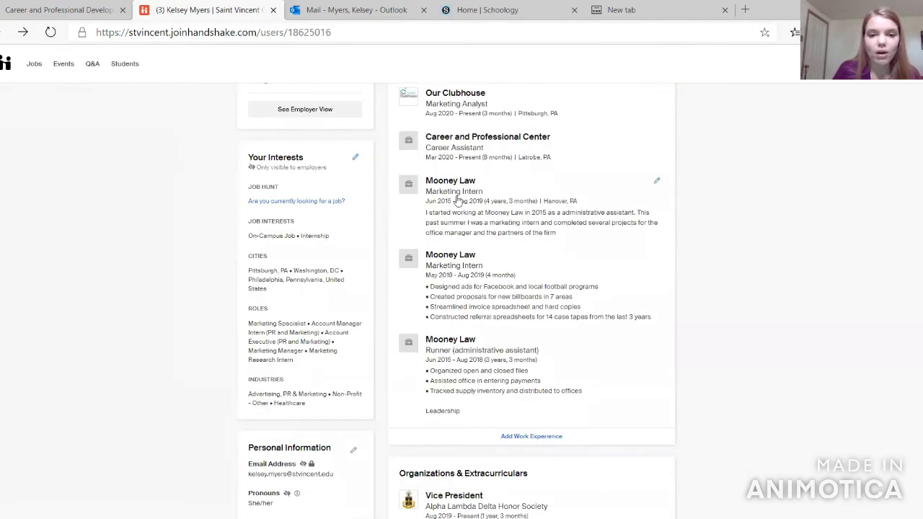
{"action": "scroll", "coordinate": [630, 385], "scroll_direction": "up", "scroll_amount": 3}
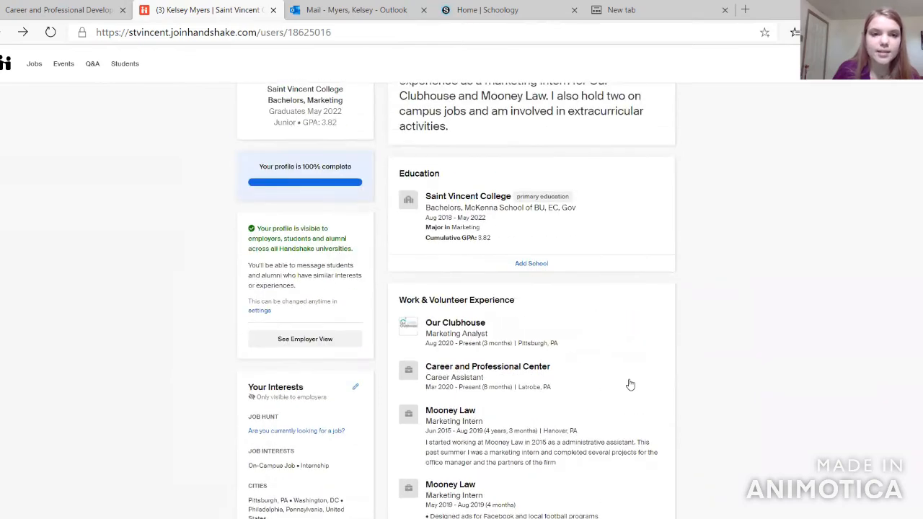
{"action": "scroll", "coordinate": [630, 386], "scroll_direction": "up", "scroll_amount": 3}
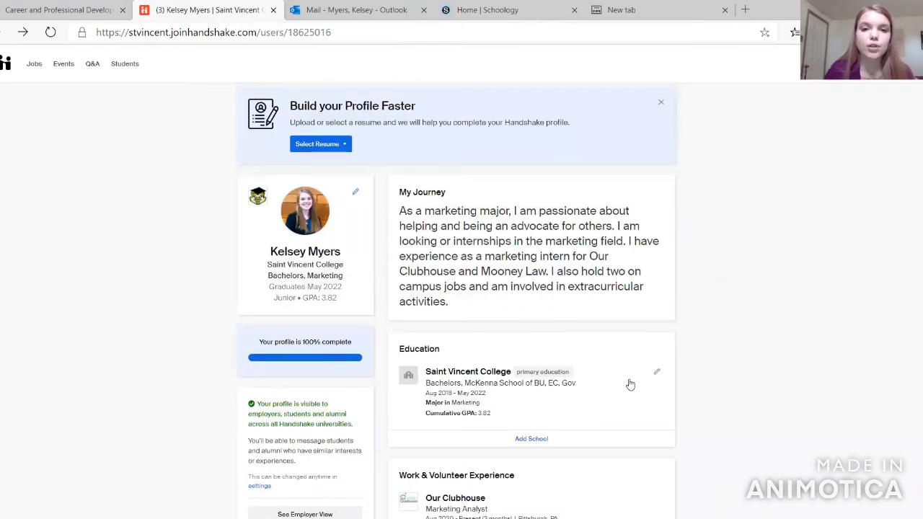
{"action": "scroll", "coordinate": [781, 391], "scroll_direction": "down", "scroll_amount": 1}
{"action": "scroll", "coordinate": [781, 391], "scroll_direction": "up", "scroll_amount": 1}
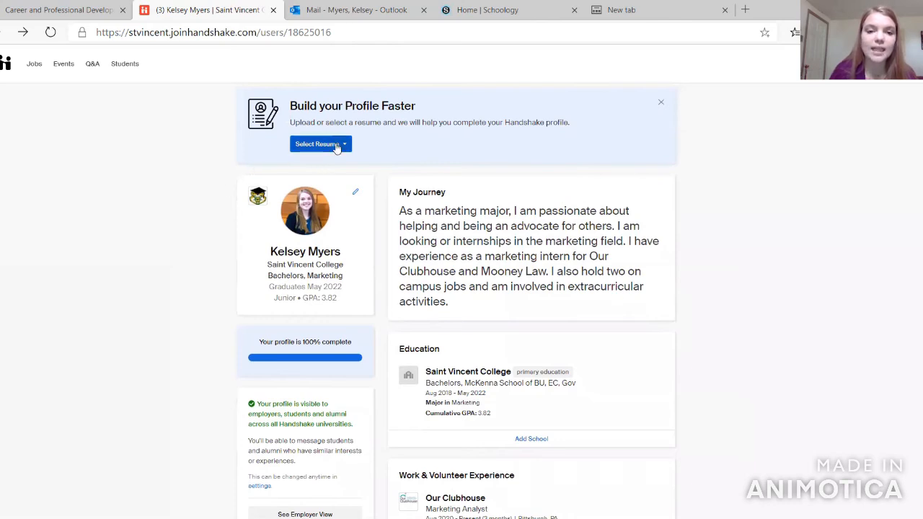
- Import profile details from the stored 2020 resume PDF and open the extracted entries for individual review
{"action": "left_click", "coordinate": [336, 147]}
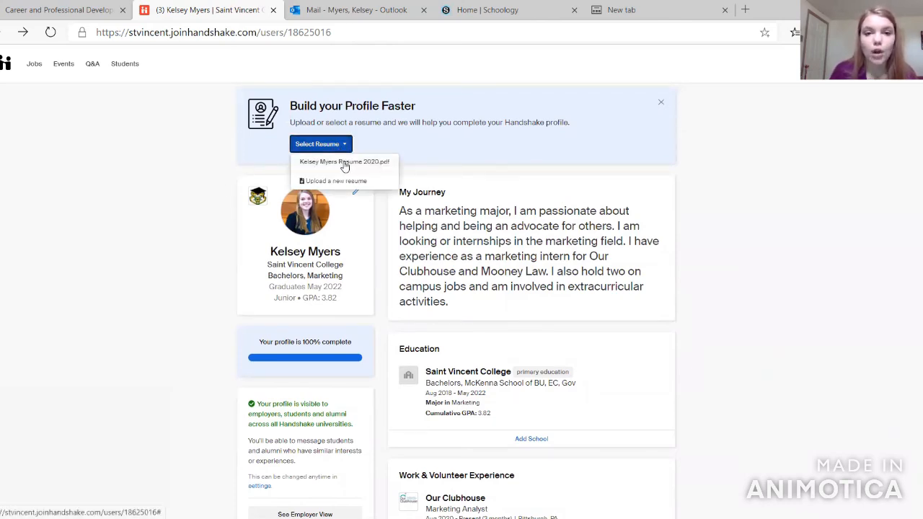
{"action": "left_click", "coordinate": [345, 163]}
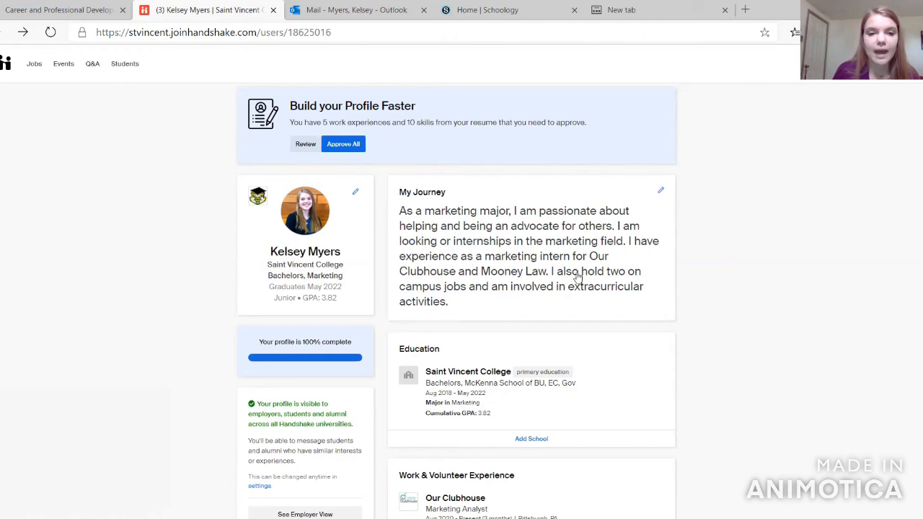
{"action": "scroll", "coordinate": [774, 359], "scroll_direction": "down", "scroll_amount": 2}
{"action": "scroll", "coordinate": [774, 360], "scroll_direction": "down", "scroll_amount": 2}
{"action": "scroll", "coordinate": [774, 356], "scroll_direction": "up", "scroll_amount": 4}
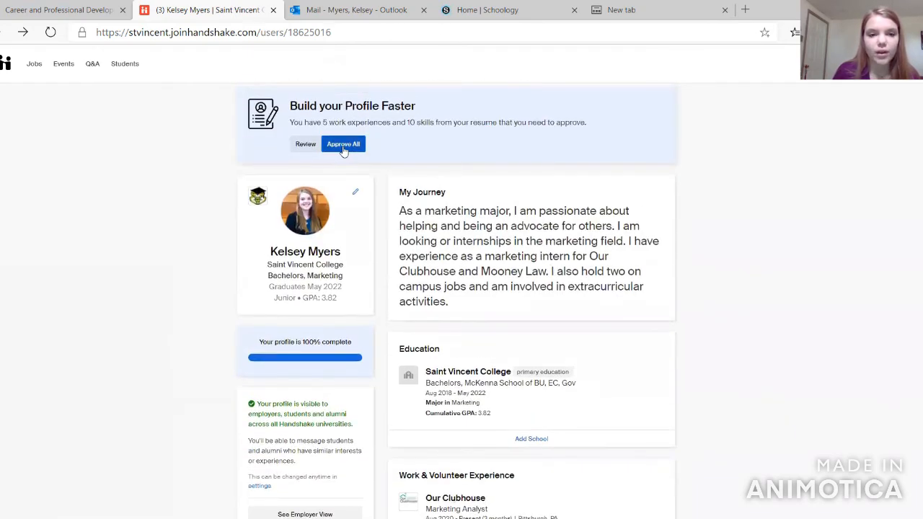
{"action": "left_click", "coordinate": [305, 144]}
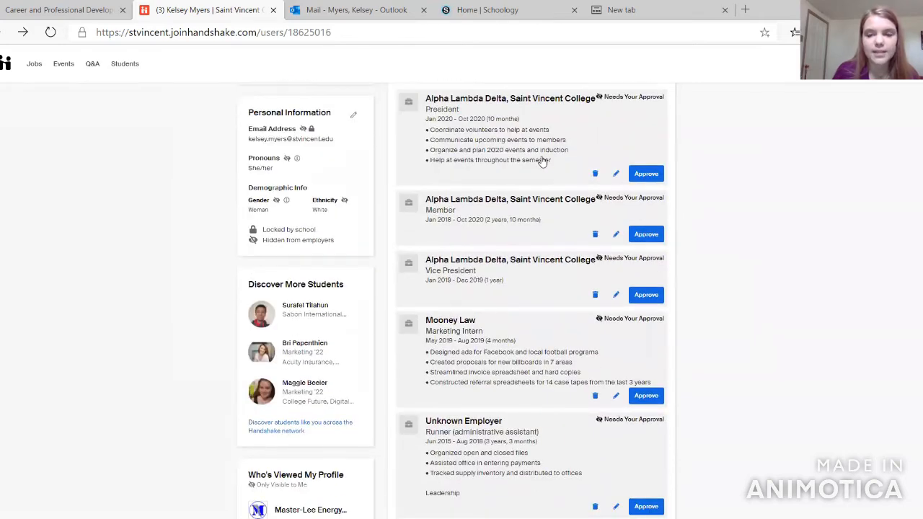
- Delete the unapproved resume entries from the work experience: three Alpha Lambda Delta roles, the Mooney Law internship and the Unknown Employer runner job
{"action": "left_click", "coordinate": [595, 175]}
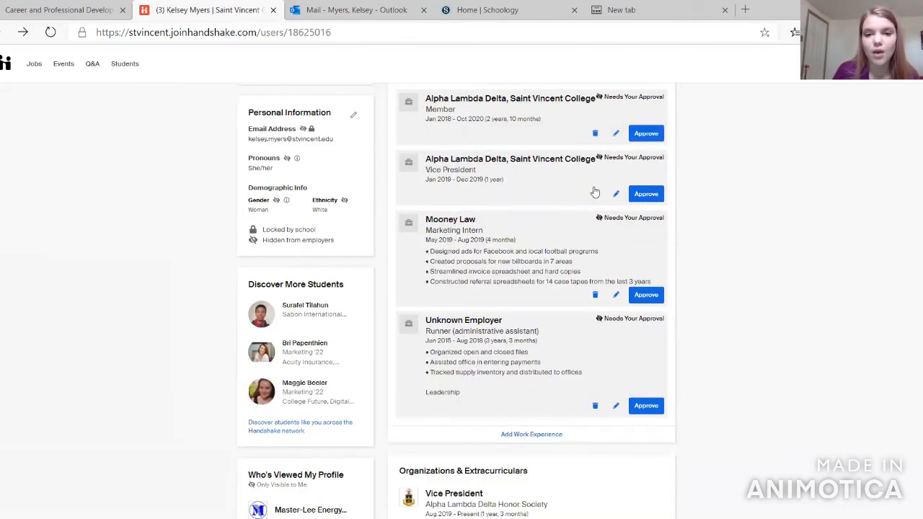
{"action": "left_click", "coordinate": [595, 193]}
{"action": "left_click", "coordinate": [595, 134]}
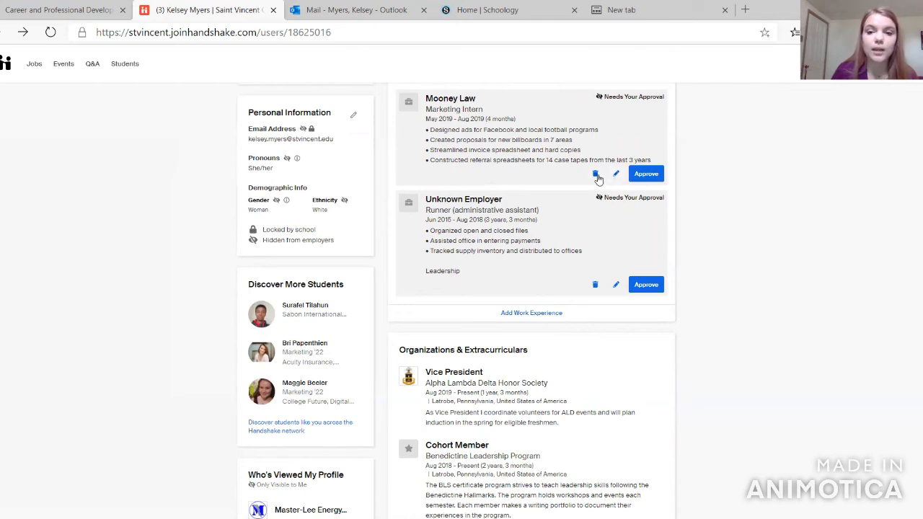
{"action": "left_click", "coordinate": [595, 174]}
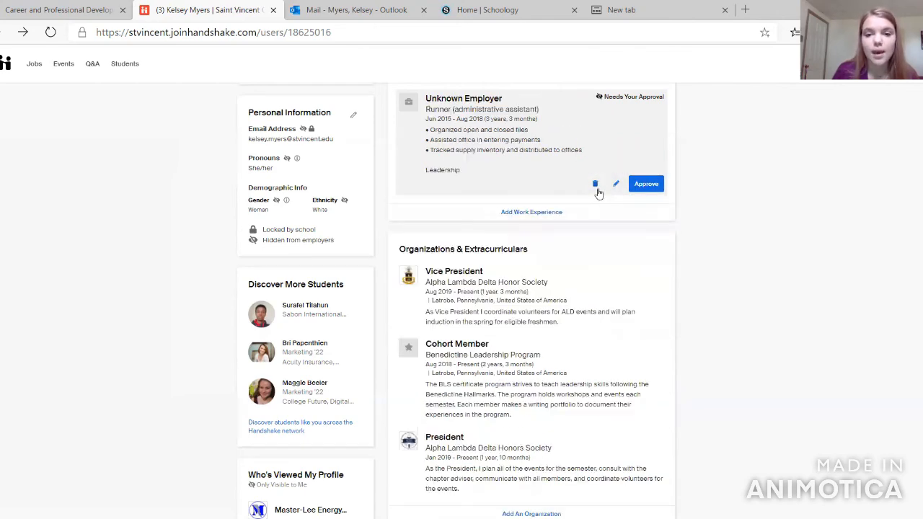
{"action": "left_click", "coordinate": [595, 184]}
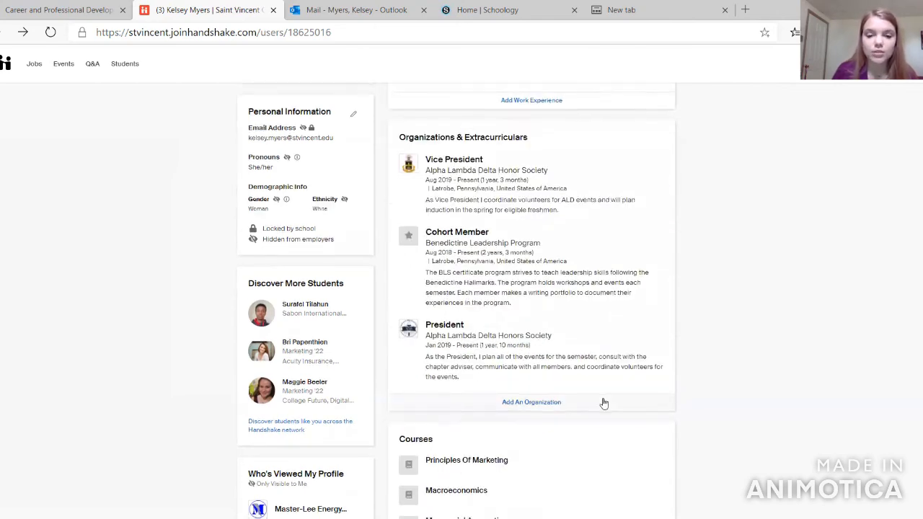
- Discard all parsed skills imported from the resume, keeping the existing skills list
{"action": "scroll", "coordinate": [602, 401], "scroll_direction": "down", "scroll_amount": 5}
{"action": "scroll", "coordinate": [604, 404], "scroll_direction": "up", "scroll_amount": 3}
{"action": "scroll", "coordinate": [604, 404], "scroll_direction": "up", "scroll_amount": 4}
{"action": "scroll", "coordinate": [604, 404], "scroll_direction": "down", "scroll_amount": 6}
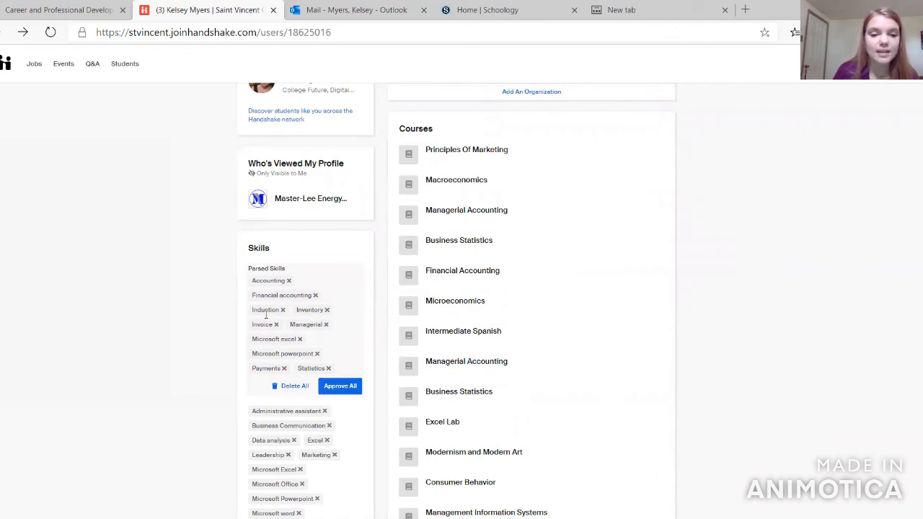
{"action": "left_click", "coordinate": [298, 390]}
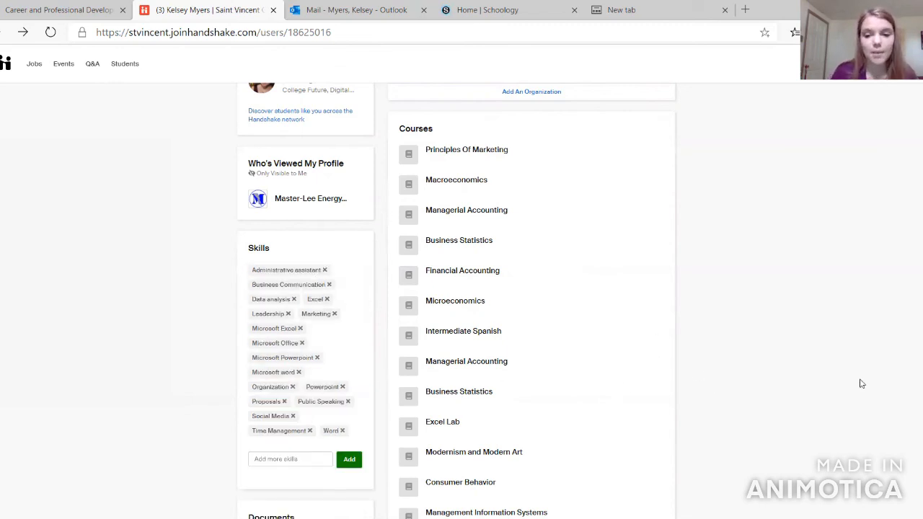
- Examine the whole profile, including its completion status, journey, education, work experience, organizations, courses and skills
{"action": "scroll", "coordinate": [861, 382], "scroll_direction": "down", "scroll_amount": 3}
{"action": "scroll", "coordinate": [748, 266], "scroll_direction": "up", "scroll_amount": 10}
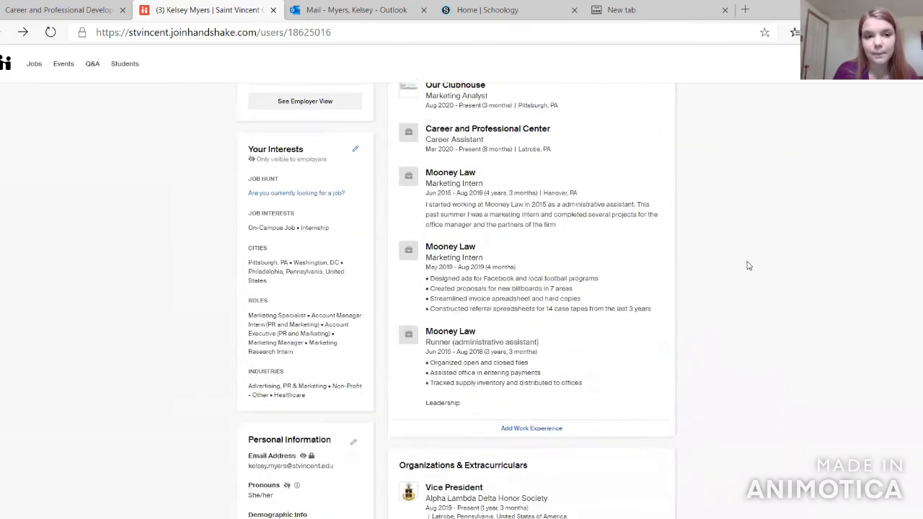
{"action": "scroll", "coordinate": [748, 266], "scroll_direction": "up", "scroll_amount": 1}
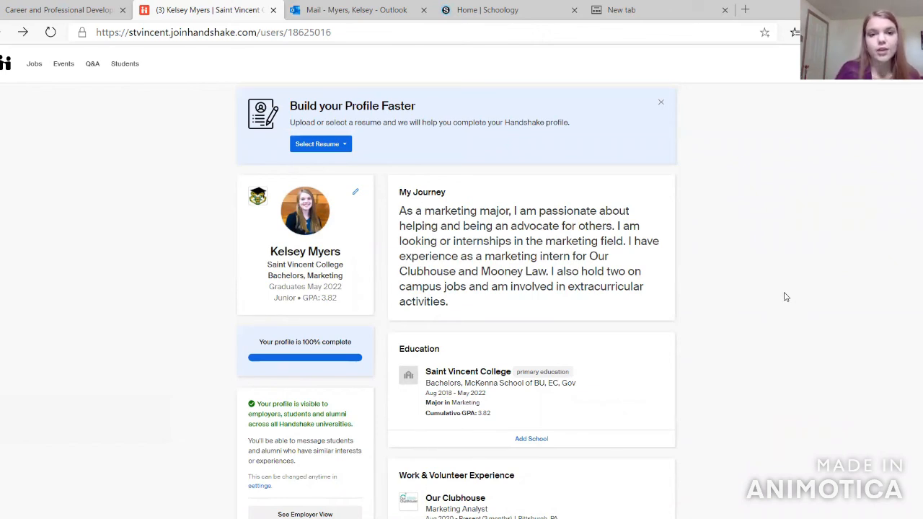
{"action": "left_click_drag", "start_coordinate": [787, 297], "coordinate": [295, 325]}
{"action": "left_click", "coordinate": [299, 330]}
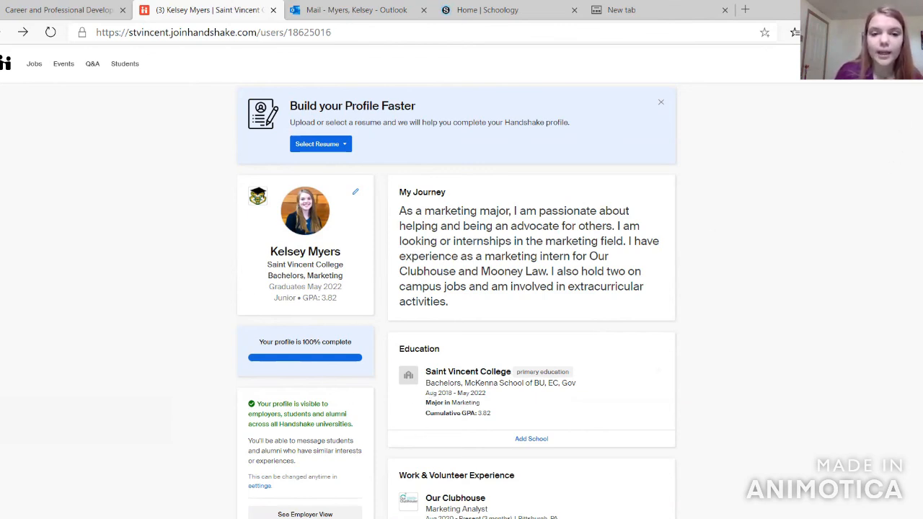
{"action": "scroll", "coordinate": [457, 300], "scroll_direction": "down", "scroll_amount": 10}
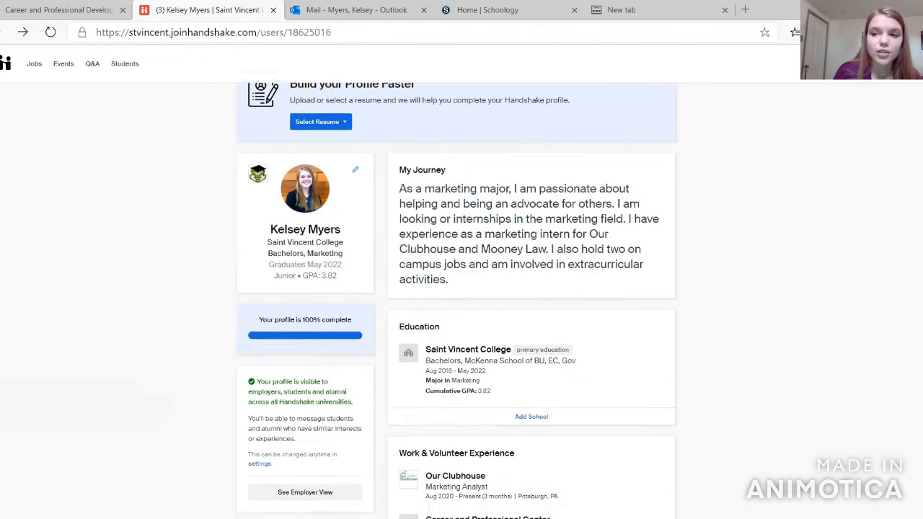
{"action": "scroll", "coordinate": [457, 300], "scroll_direction": "down", "scroll_amount": 6}
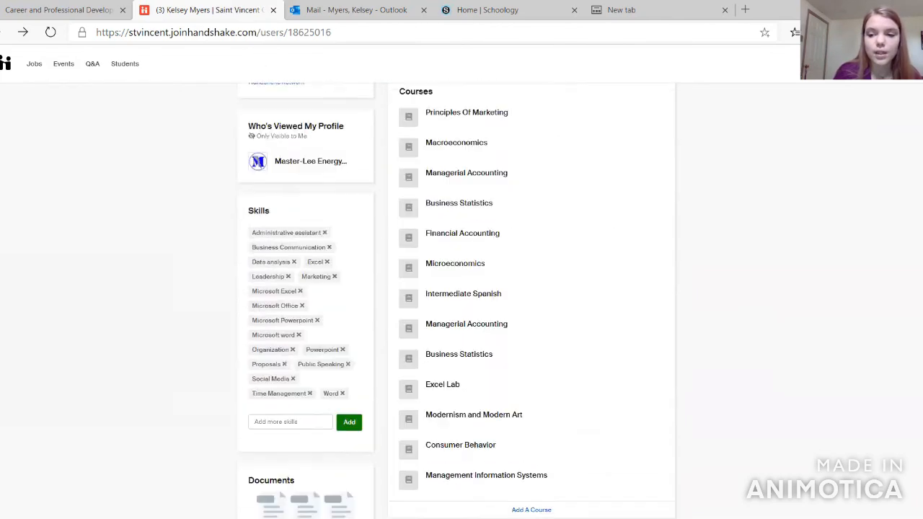
{"action": "scroll", "coordinate": [457, 300], "scroll_direction": "up", "scroll_amount": 11}
{"action": "scroll", "coordinate": [457, 300], "scroll_direction": "up", "scroll_amount": 5}
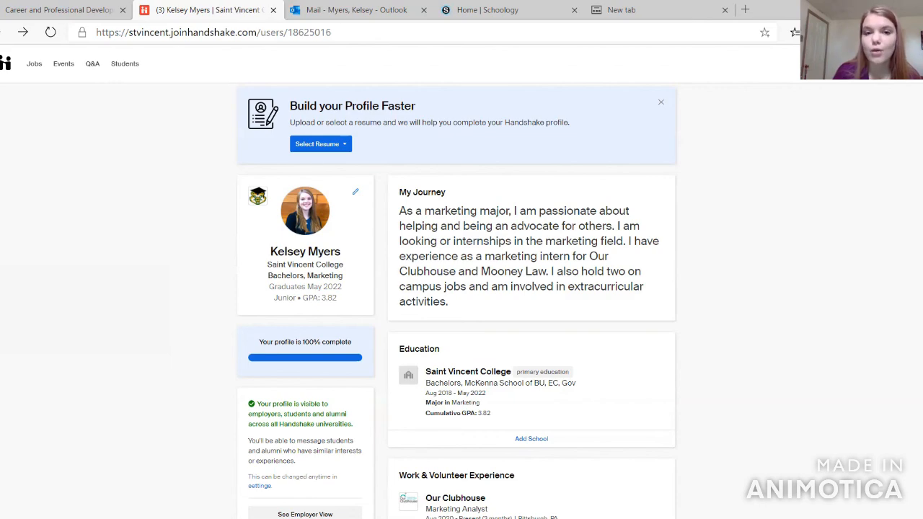
{"action": "scroll", "coordinate": [913, 309], "scroll_direction": "down", "scroll_amount": 20}
{"action": "scroll", "coordinate": [894, 320], "scroll_direction": "up", "scroll_amount": 20}
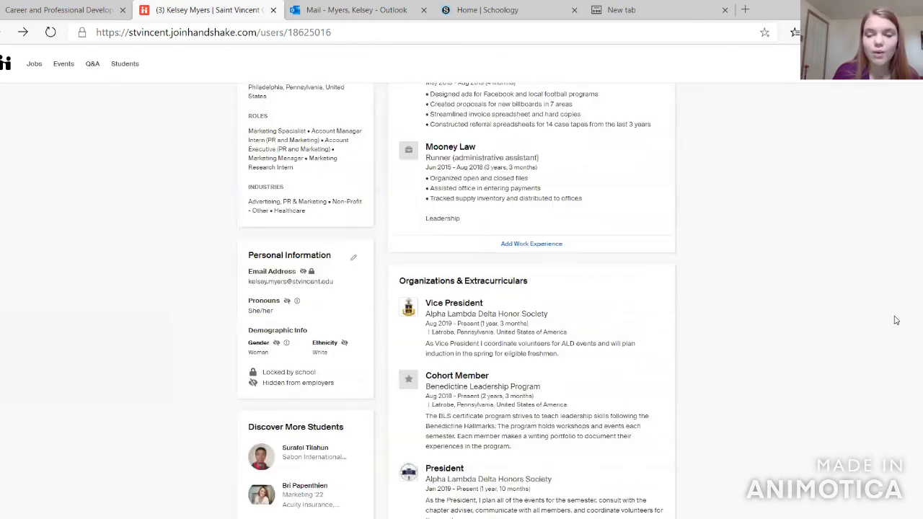